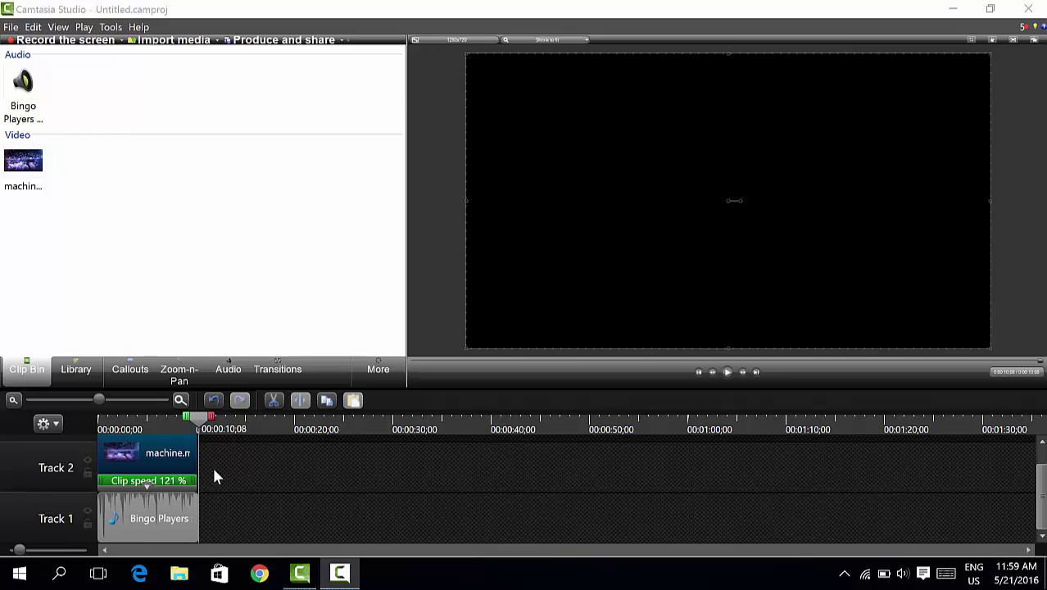
Select the machine video clip, scrub through it, and zoom the timeline in so the clips fill it.
click(177, 446)
drag(196, 418, 176, 419)
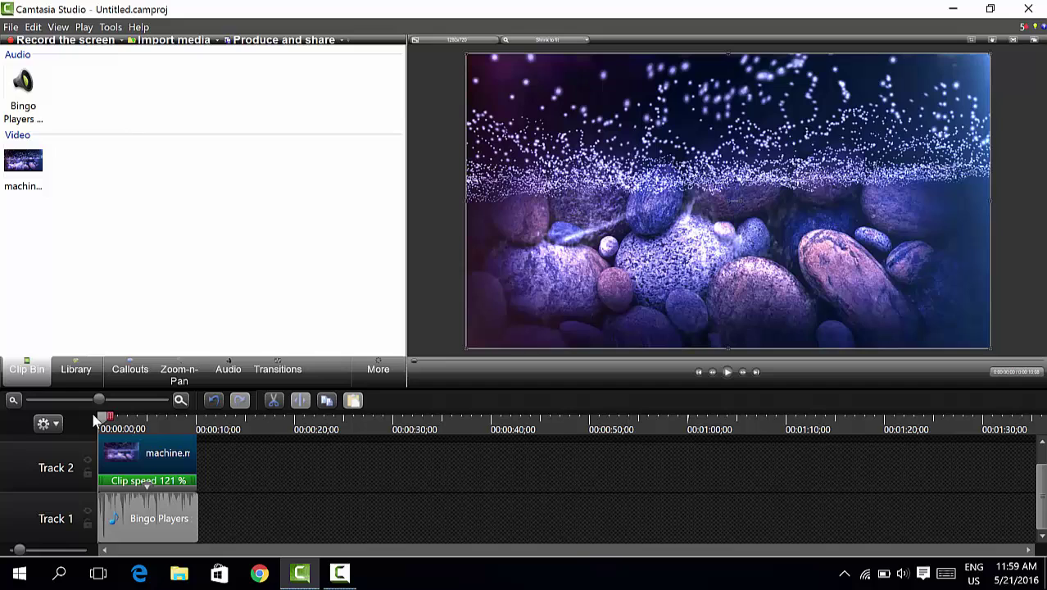
drag(100, 418, 176, 418)
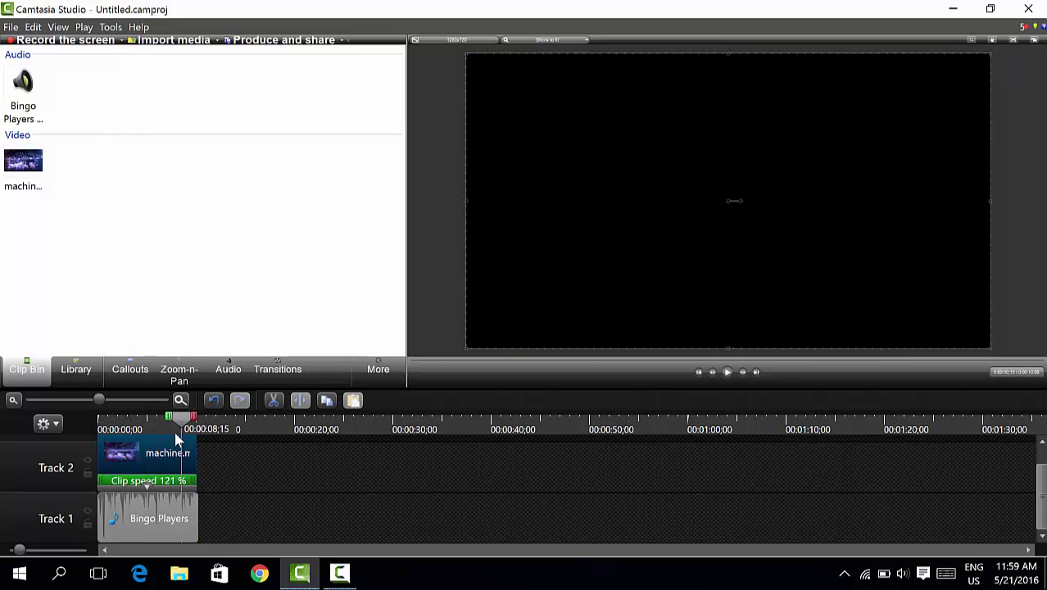
drag(182, 439, 104, 451)
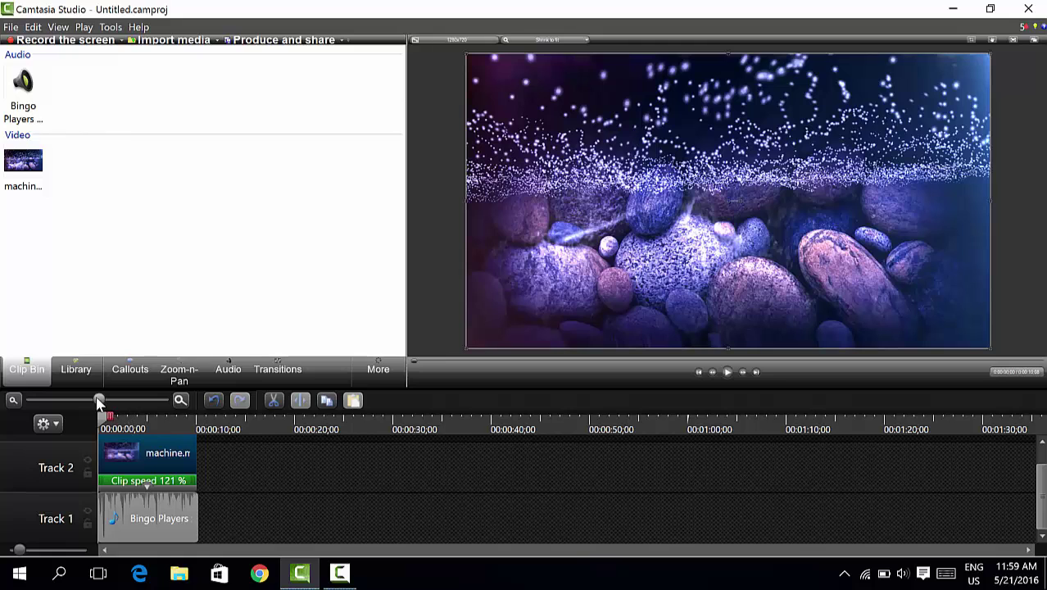
drag(99, 400, 167, 400)
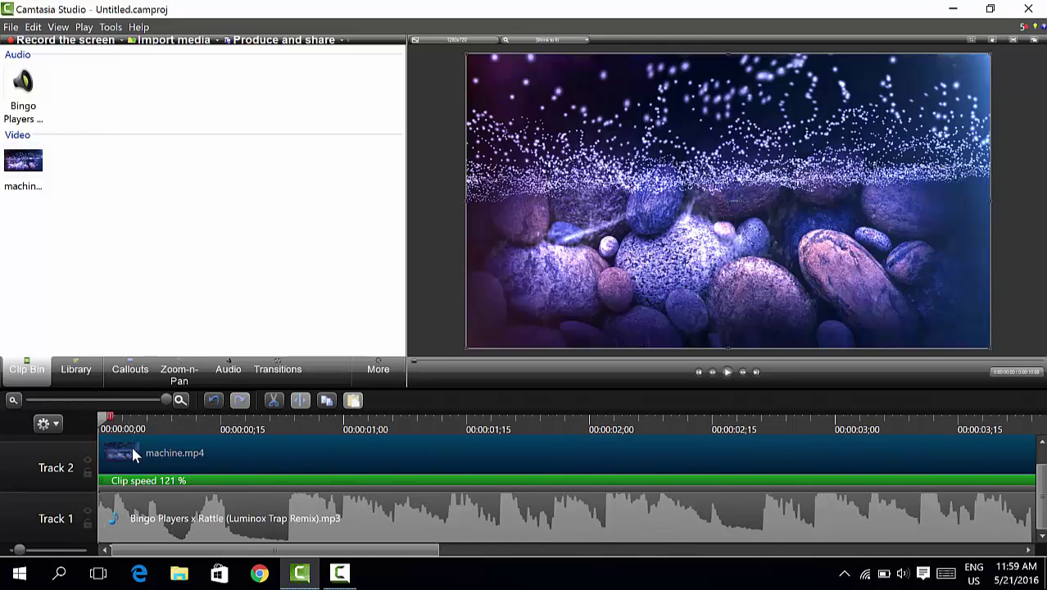
drag(205, 549, 322, 551)
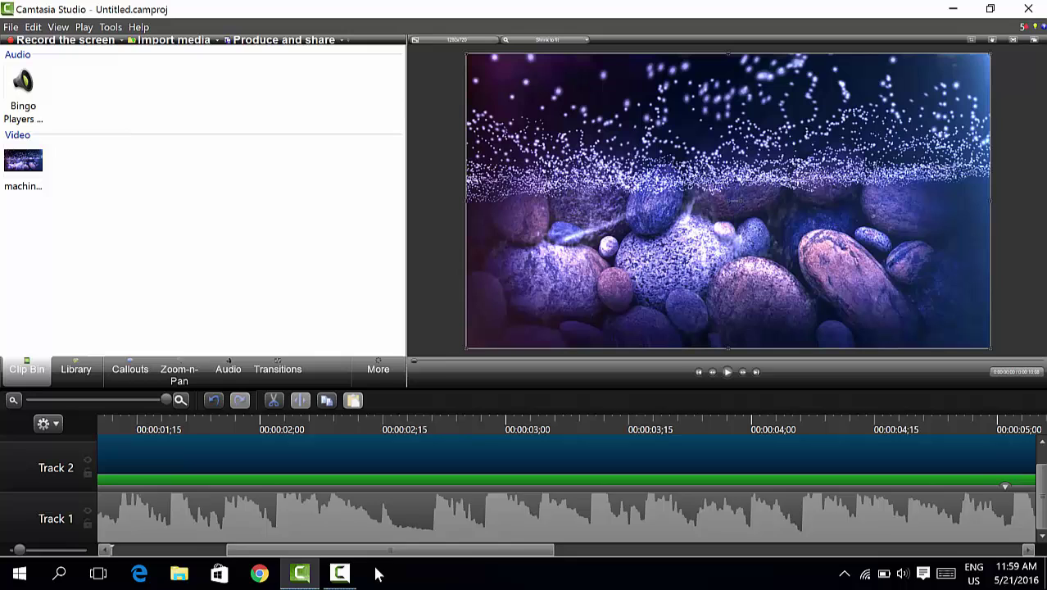
mouse_move(376, 573)
mouse_down()
mouse_move(751, 573)
mouse_move(856, 549)
mouse_move(205, 551)
mouse_move(45, 564)
mouse_up()
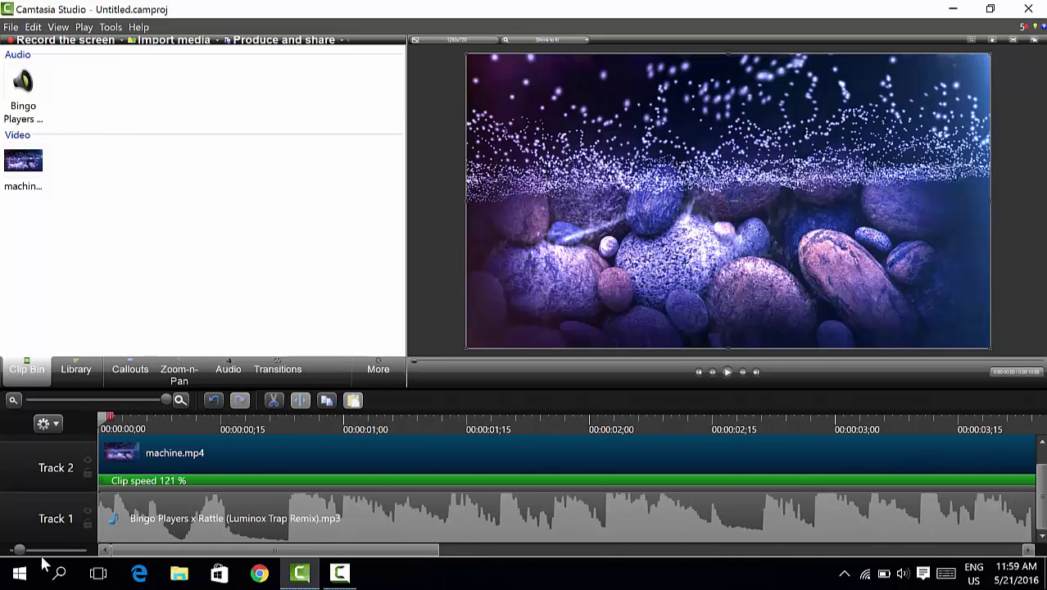
In Zoom-n-Pan, add shake keyframes on the clip's first three frames, shifting the framing each frame.
click(179, 374)
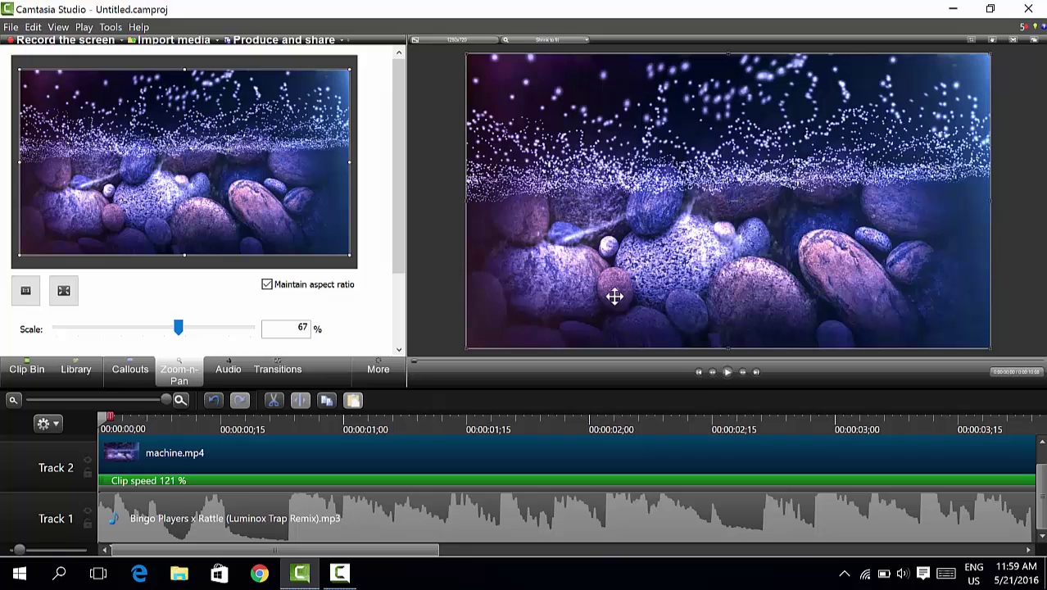
drag(288, 235, 282, 237)
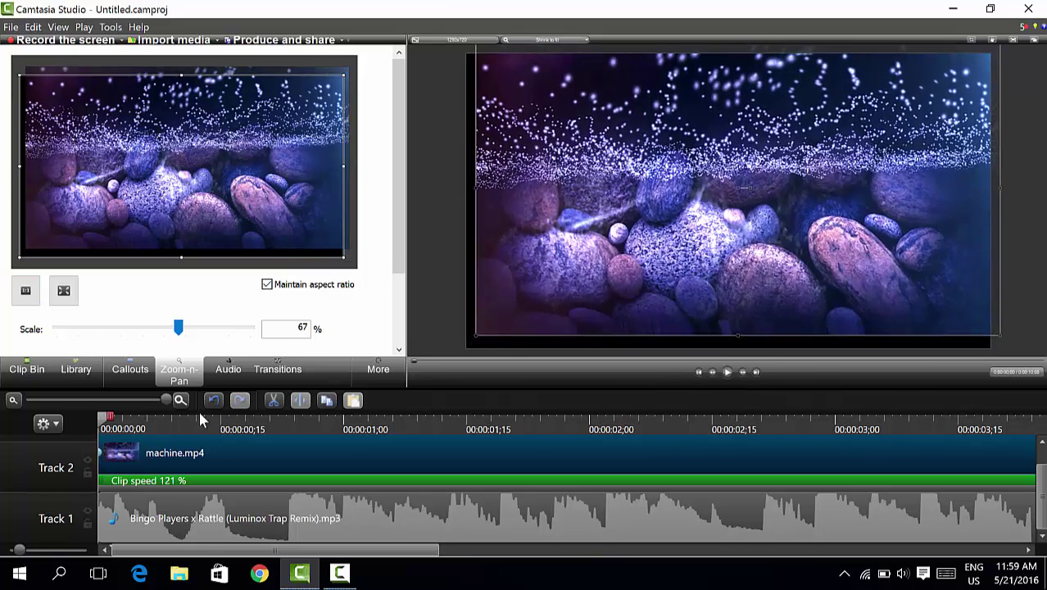
click(744, 373)
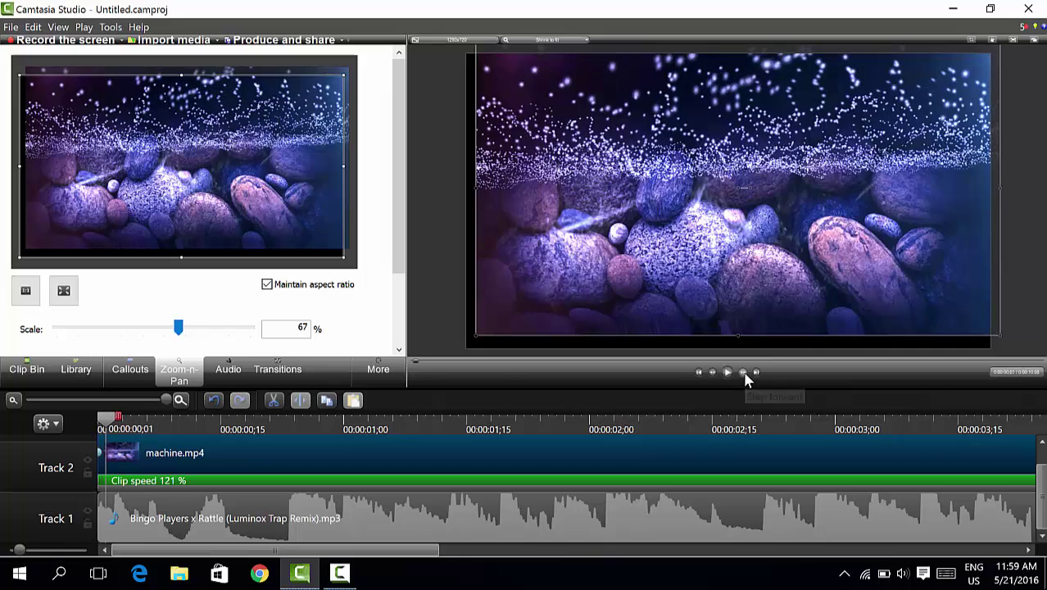
drag(243, 203, 252, 205)
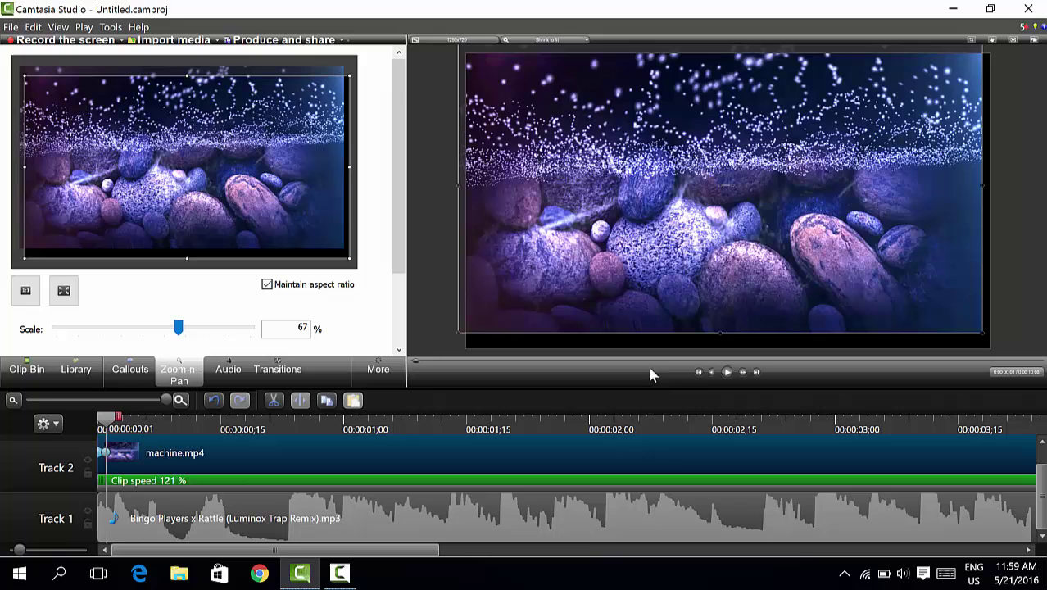
click(742, 372)
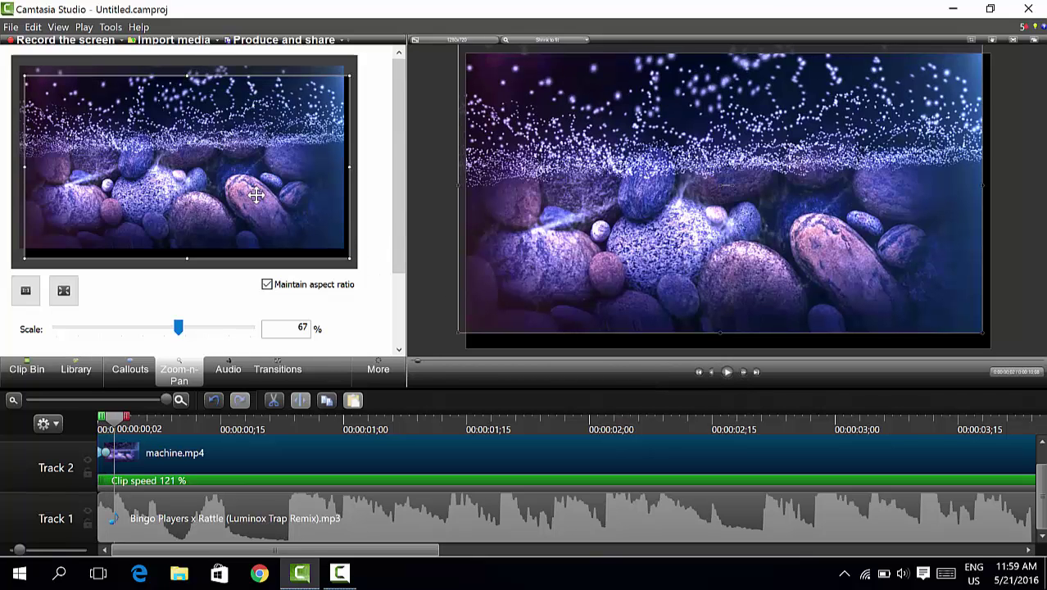
drag(254, 195, 239, 182)
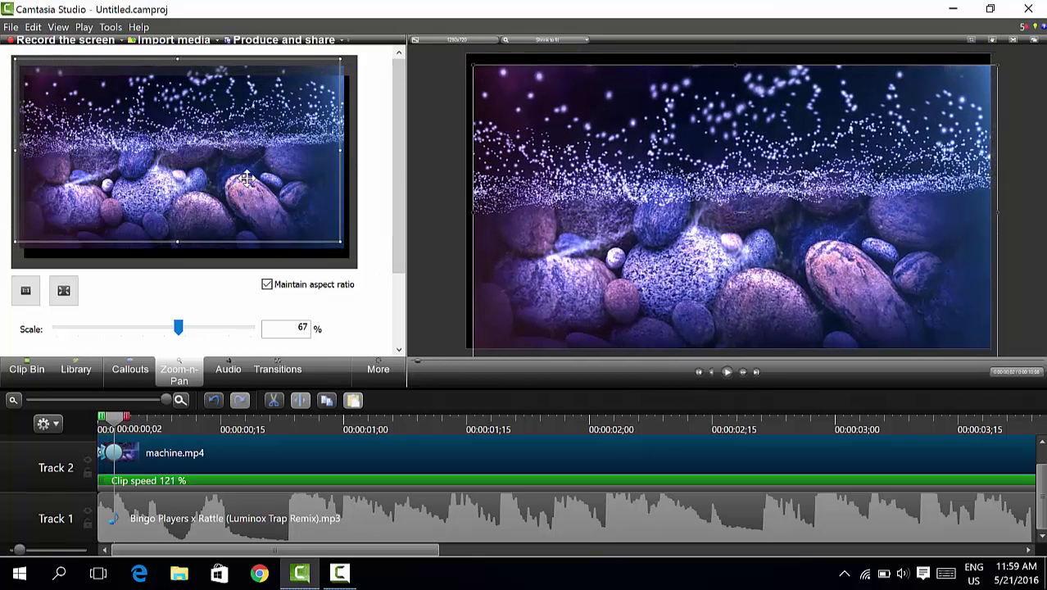
click(742, 372)
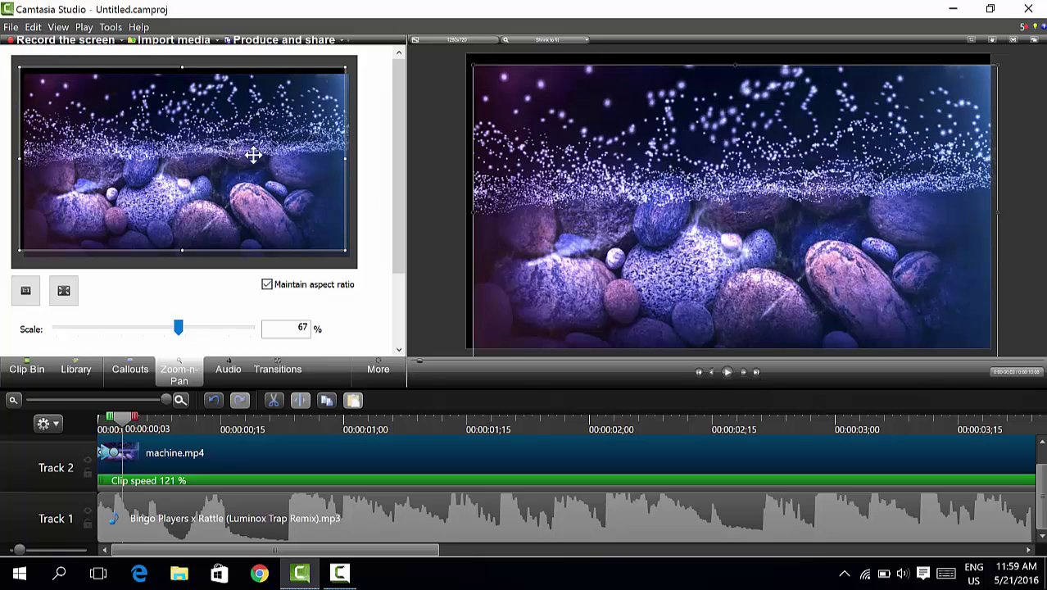
Add three more frame-by-frame shake keyframes, moving the framing right, down, then up-left.
drag(250, 154, 255, 150)
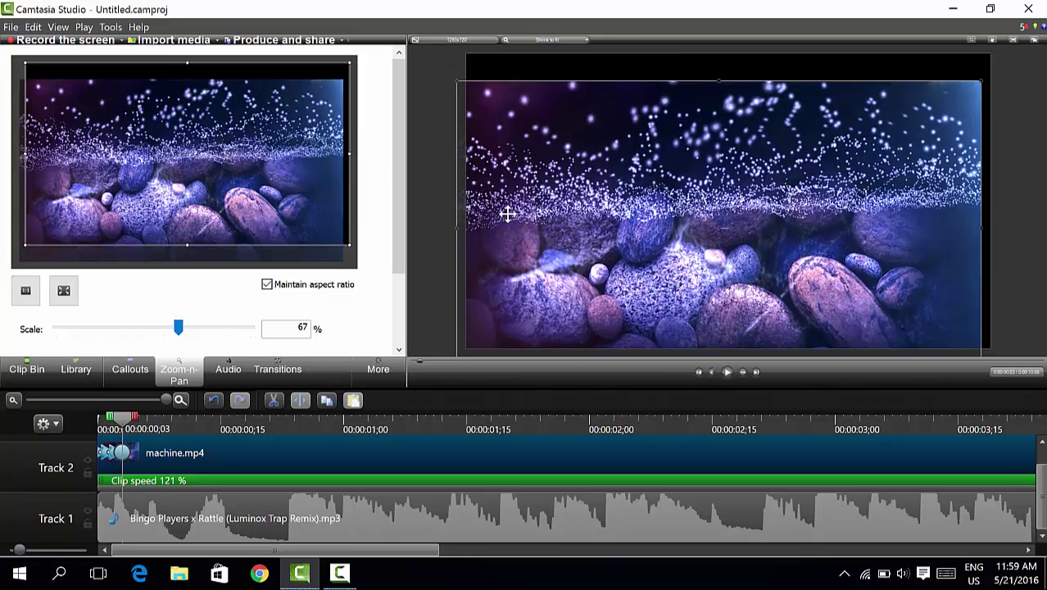
click(747, 373)
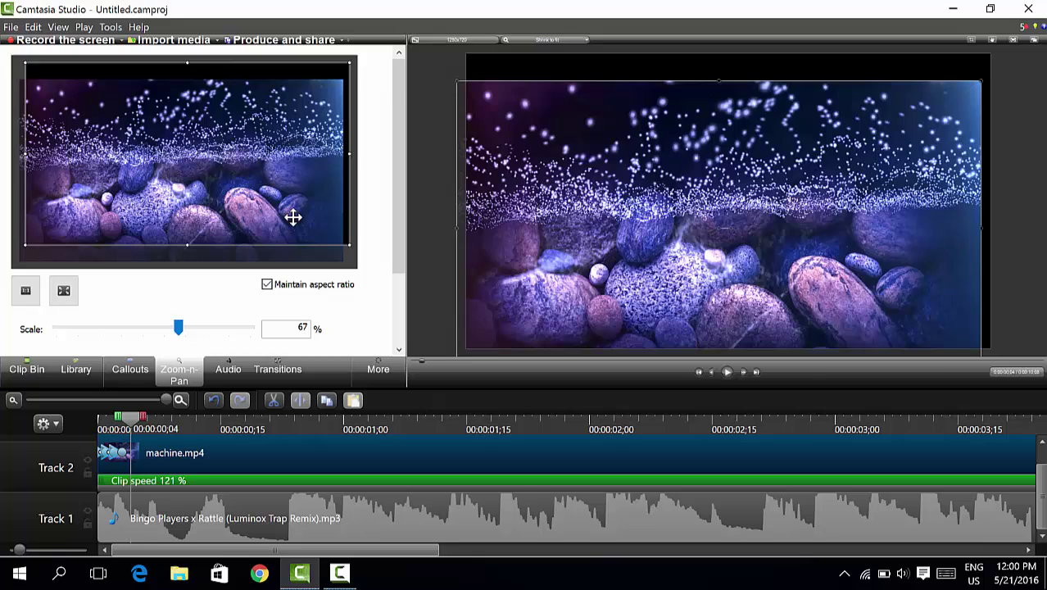
drag(291, 217, 297, 239)
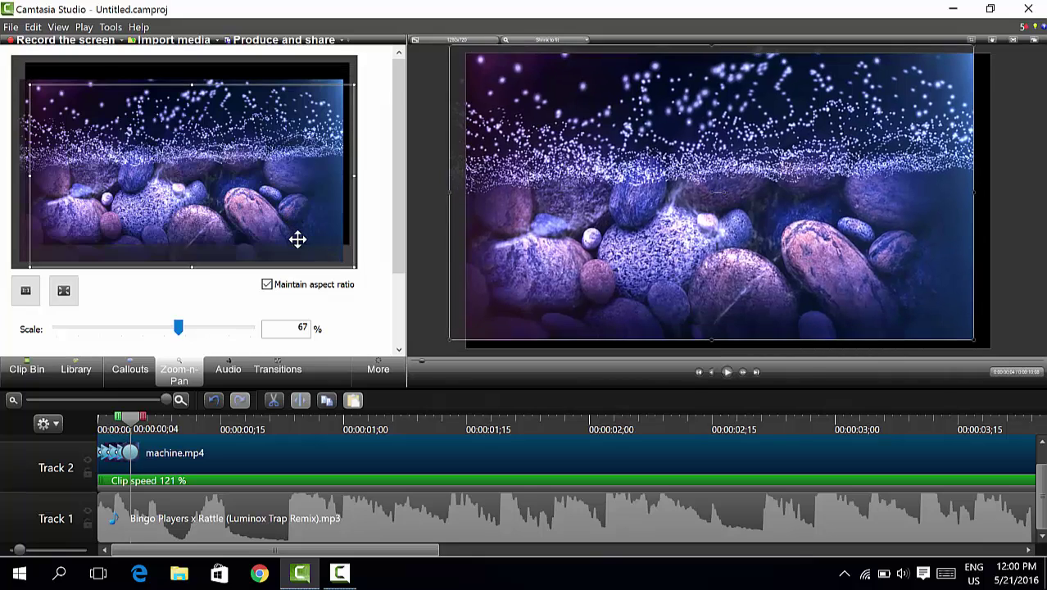
click(742, 373)
drag(278, 187, 252, 172)
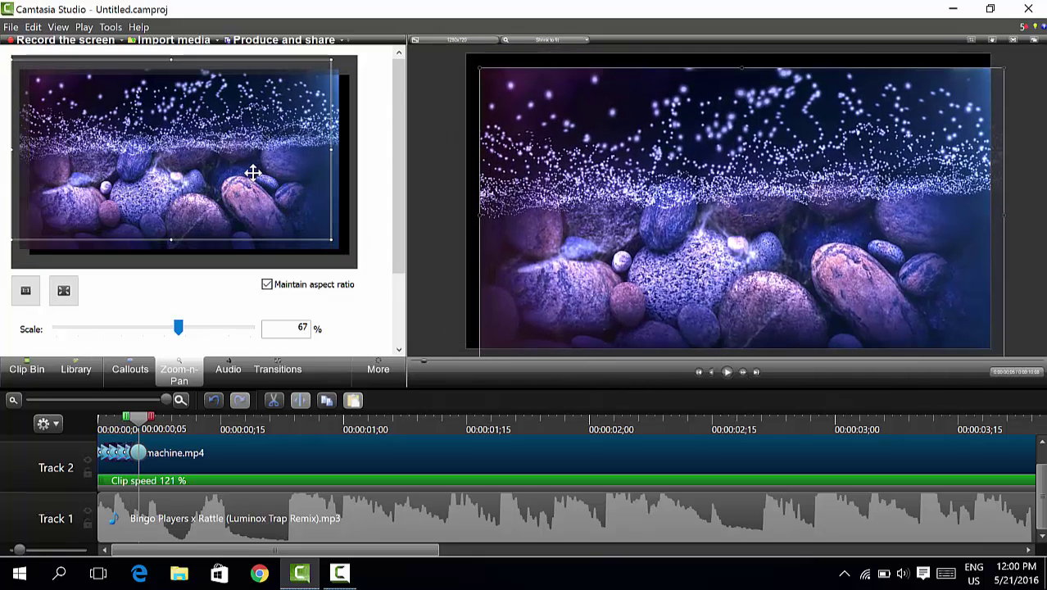
click(742, 373)
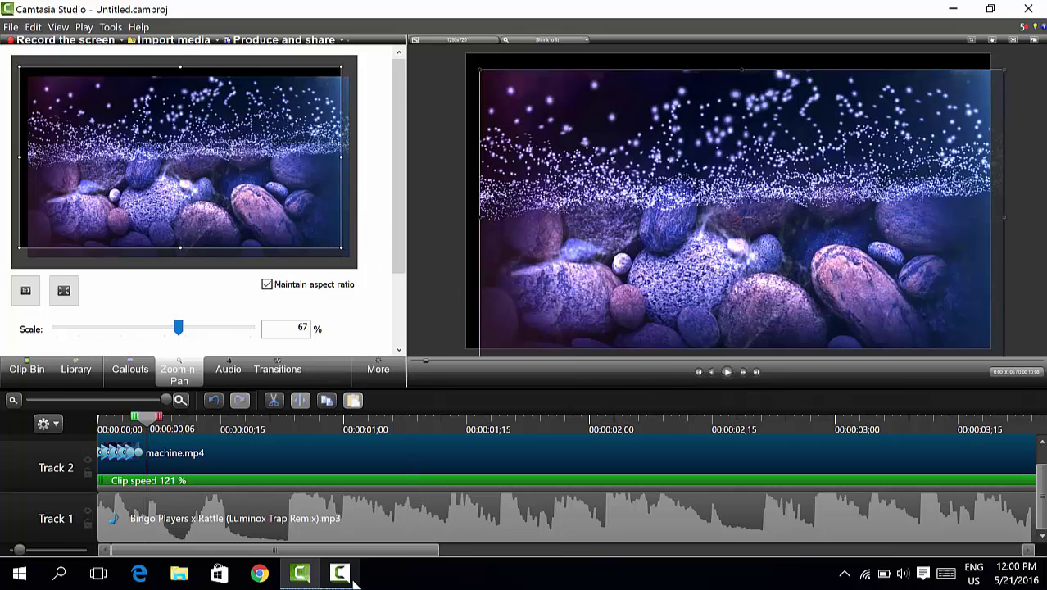
mouse_move(339, 572)
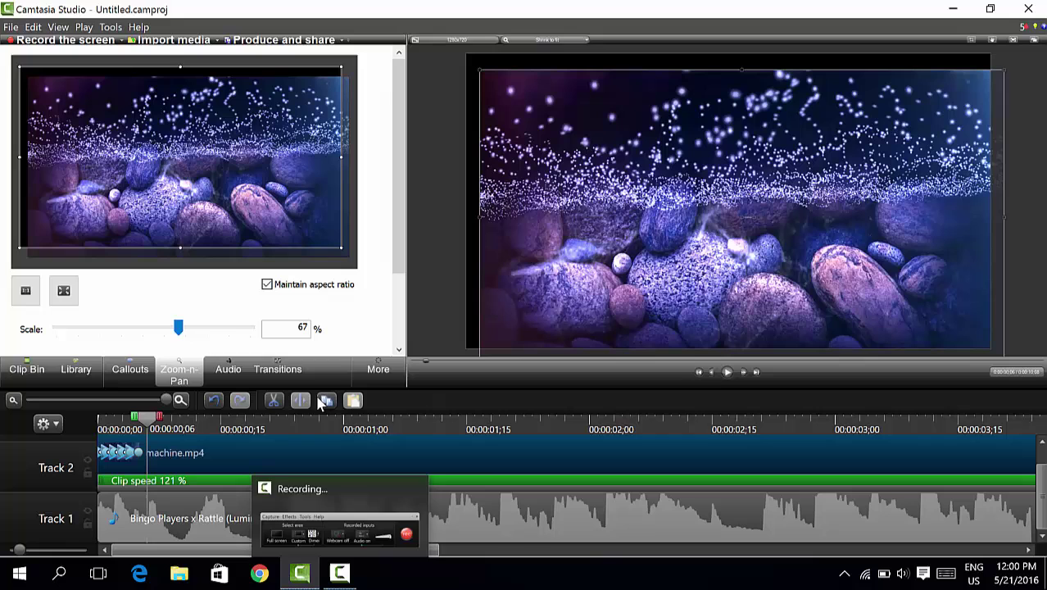
Extend the shake keyframes a few frames further, shifting the zoomed framing between steps.
drag(268, 222, 236, 193)
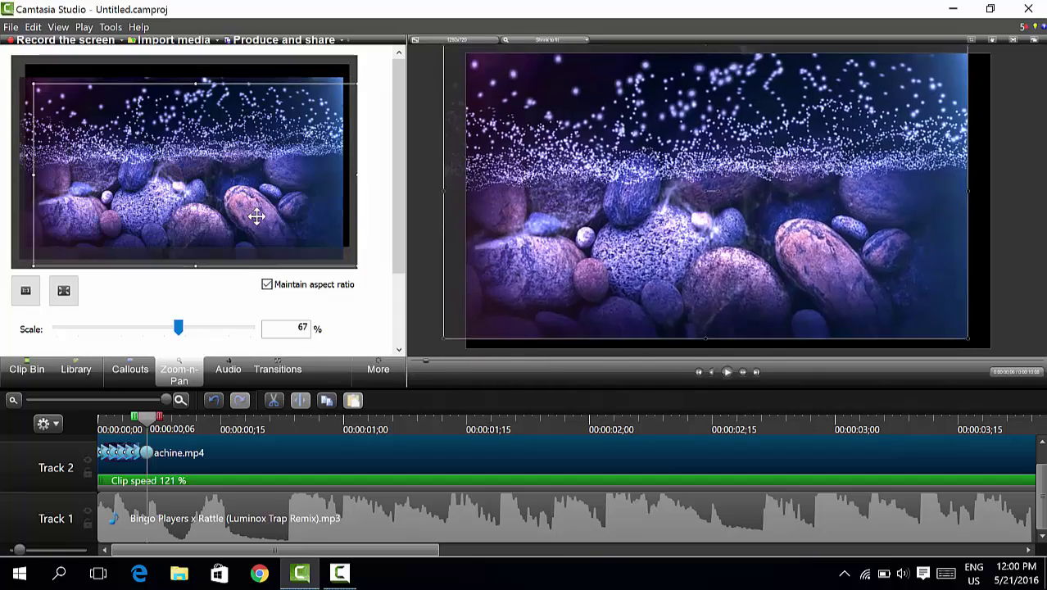
click(742, 371)
click(742, 371)
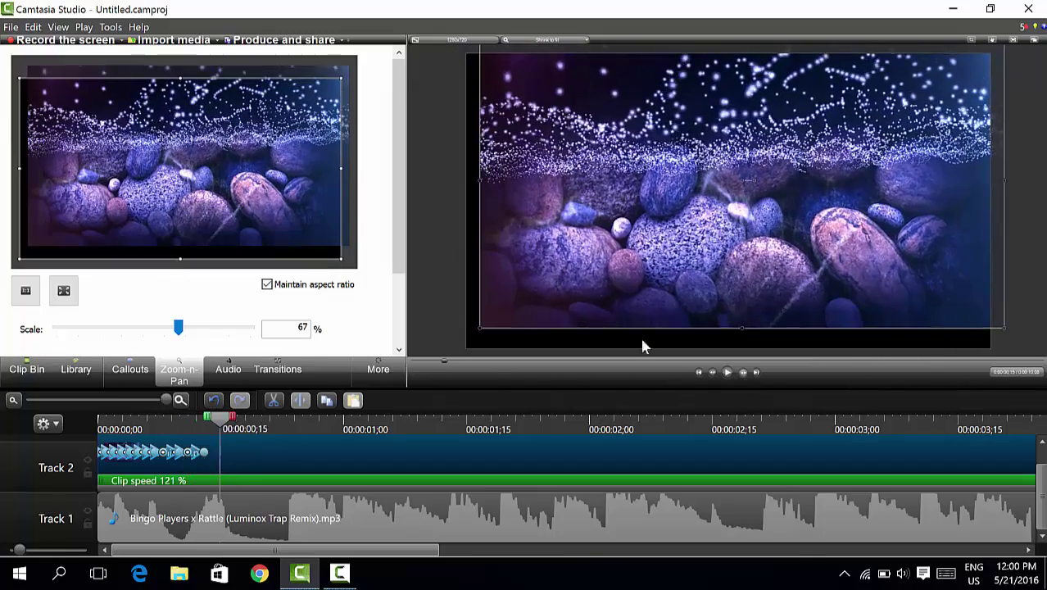
click(742, 371)
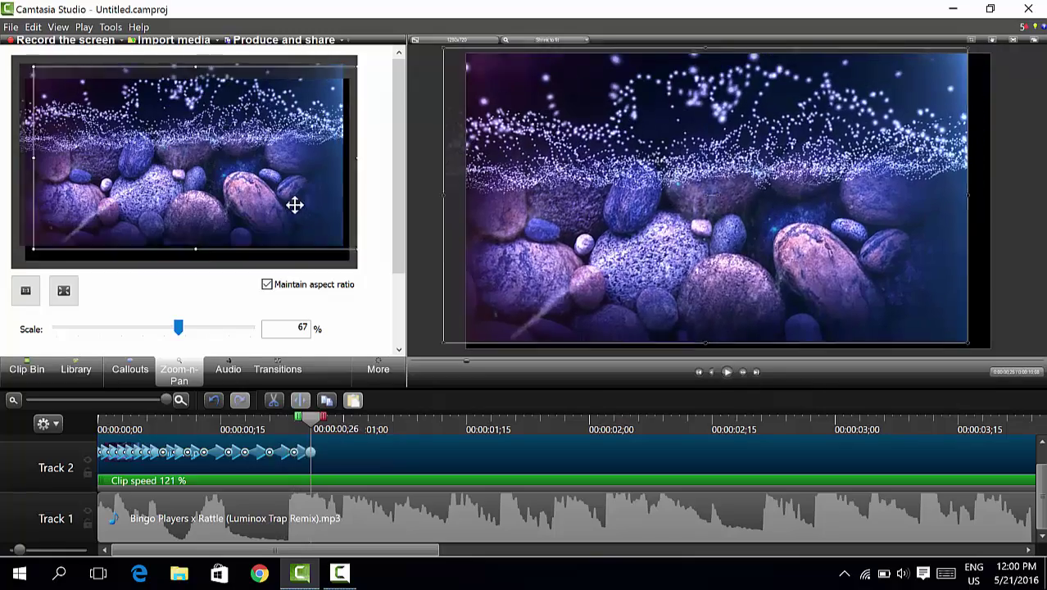
mouse_move(303, 202)
mouse_down()
mouse_move(247, 199)
mouse_move(205, 170)
mouse_move(607, 390)
mouse_up()
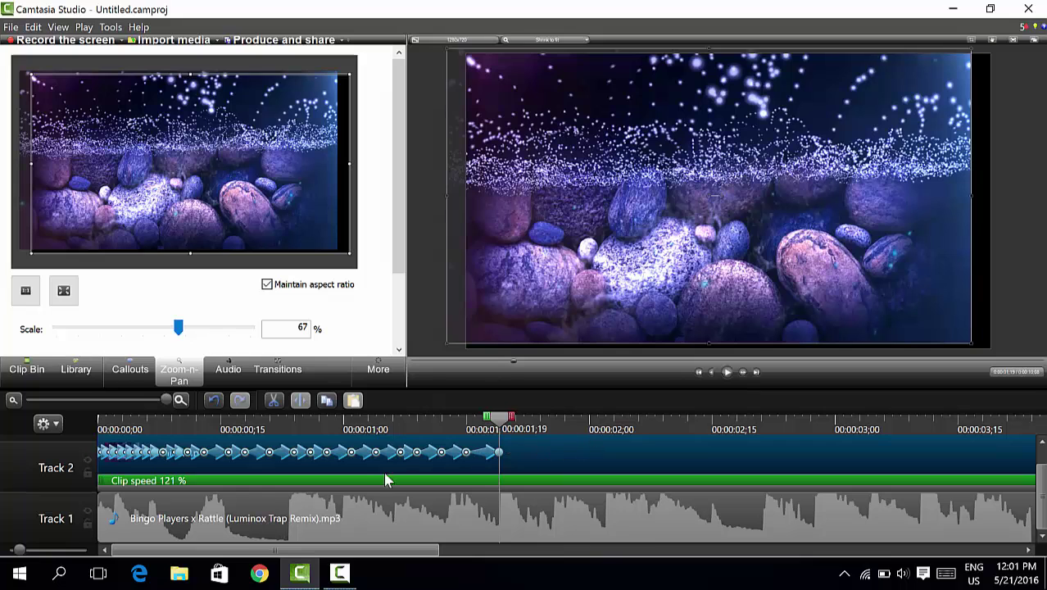
Add shake keyframes every few frames up to 2;04, lowering, widening and nudging the framing.
click(743, 373)
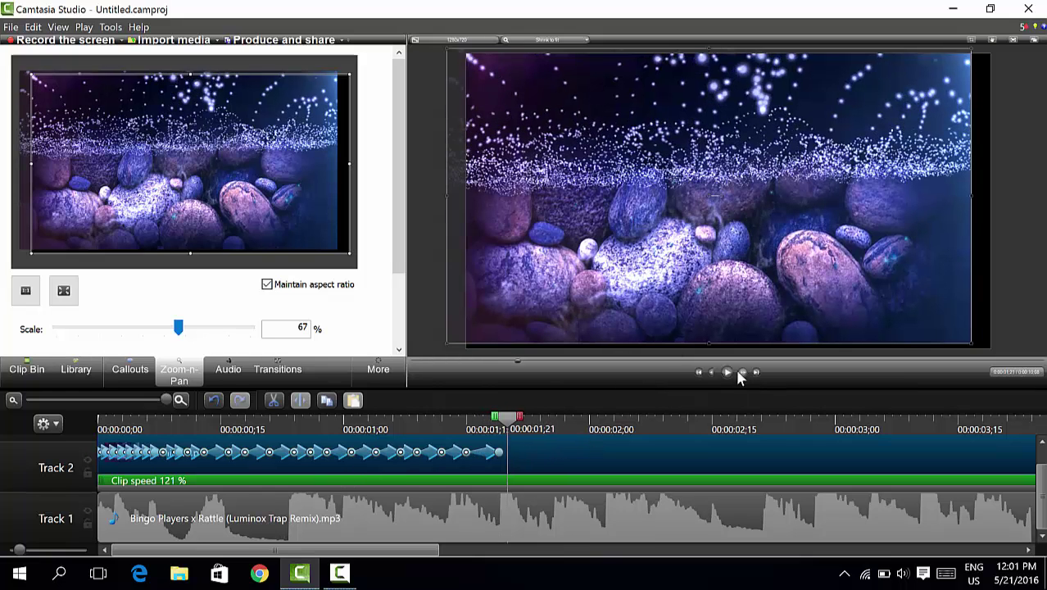
drag(310, 194, 313, 201)
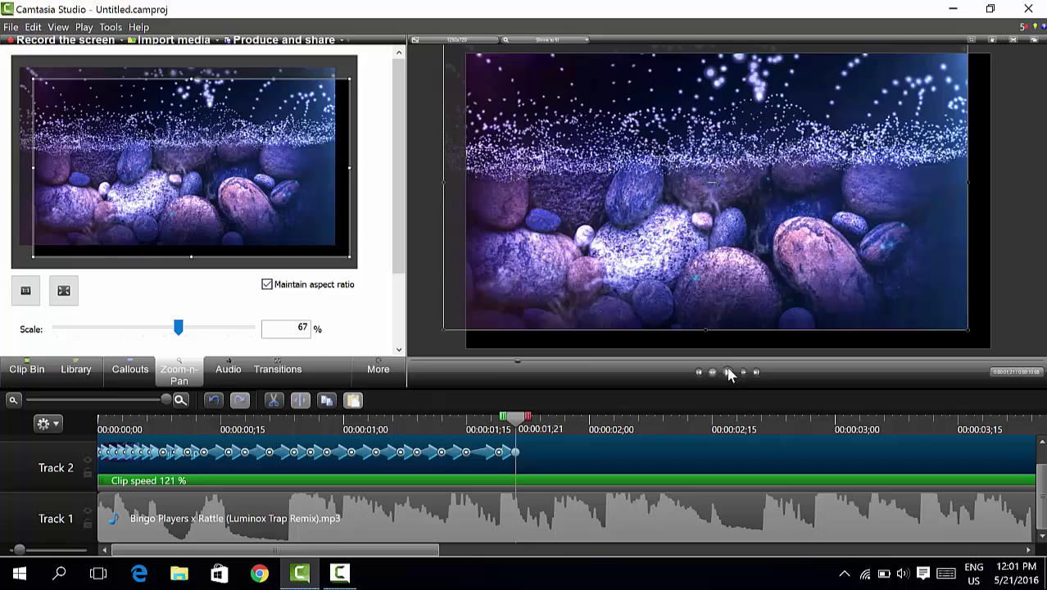
click(743, 373)
drag(246, 197, 233, 206)
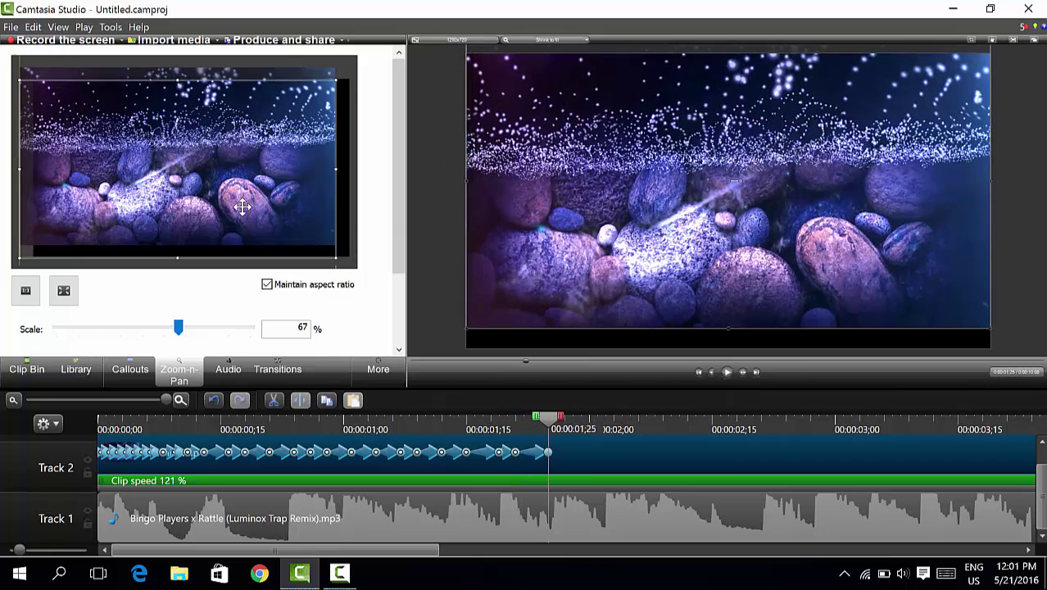
click(743, 373)
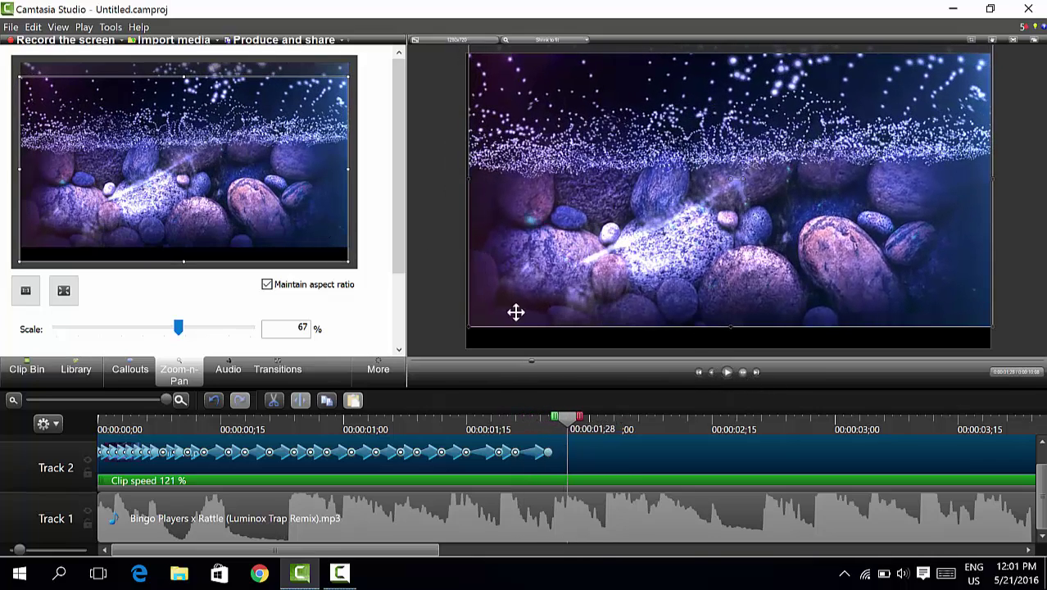
drag(290, 244, 295, 235)
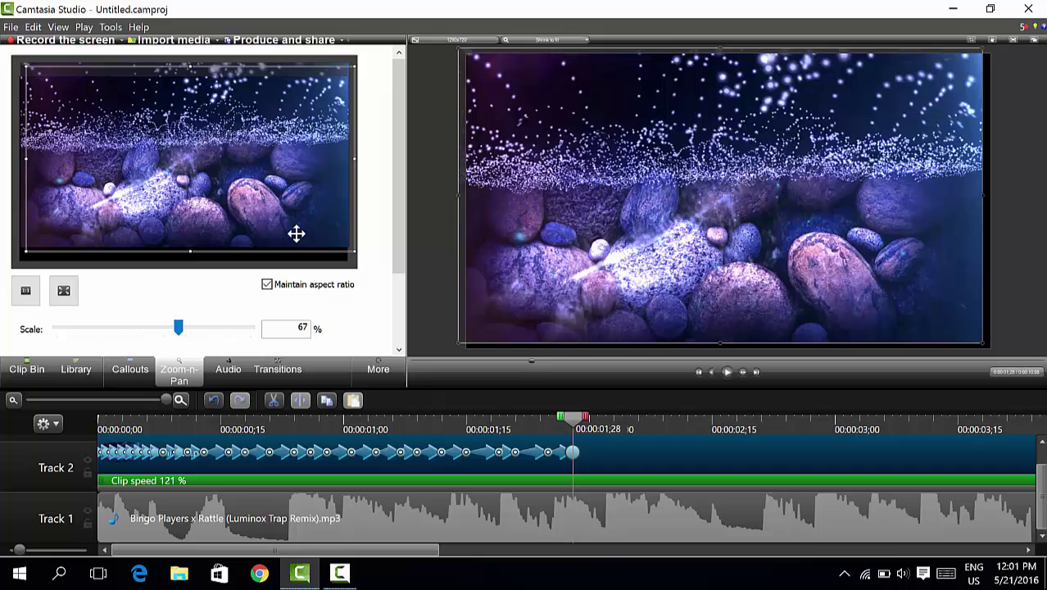
click(743, 372)
drag(190, 221, 194, 223)
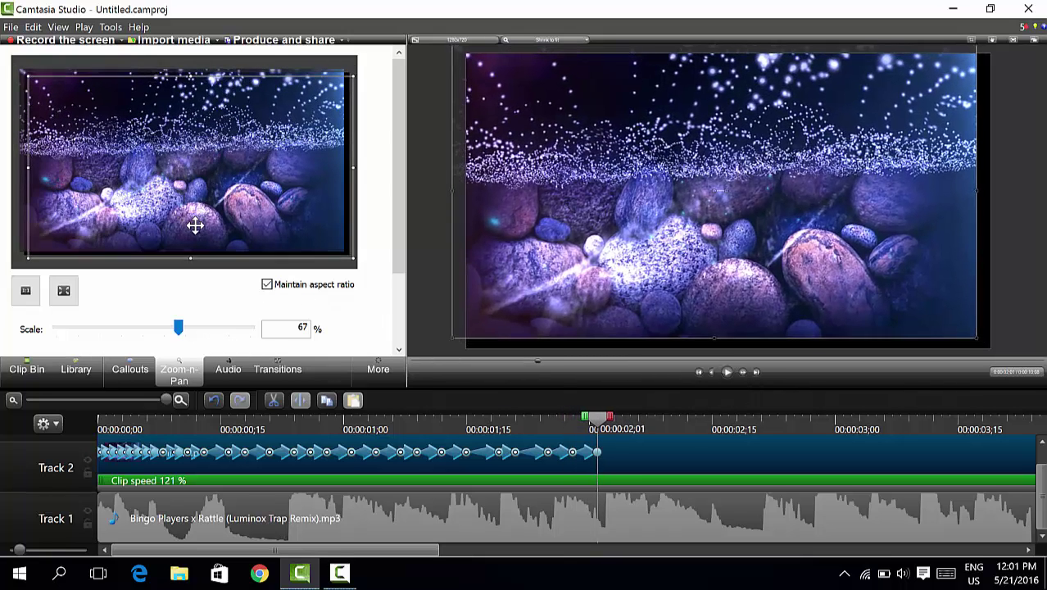
click(742, 372)
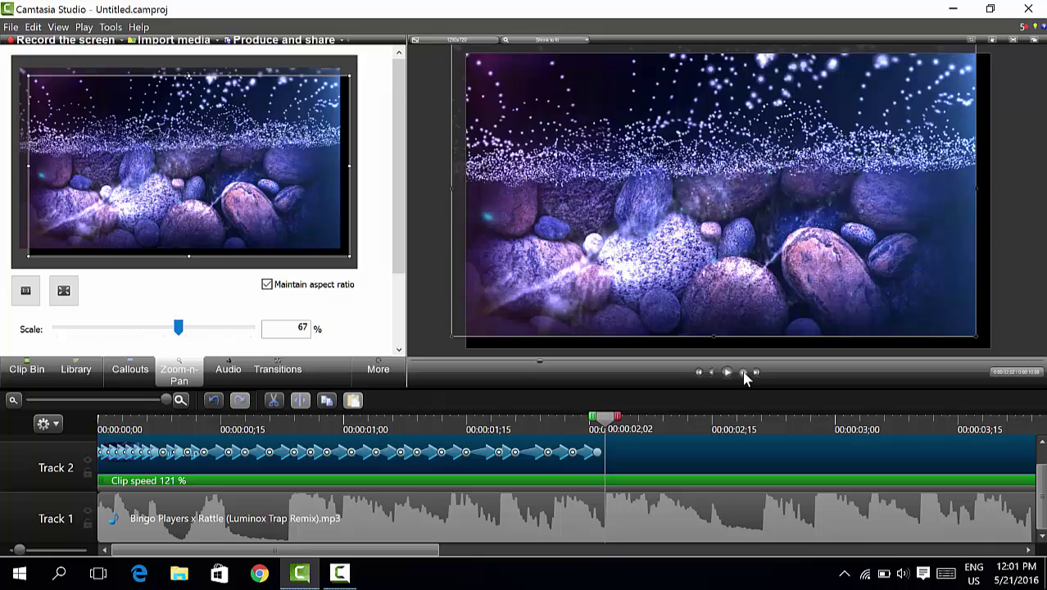
drag(304, 226, 304, 230)
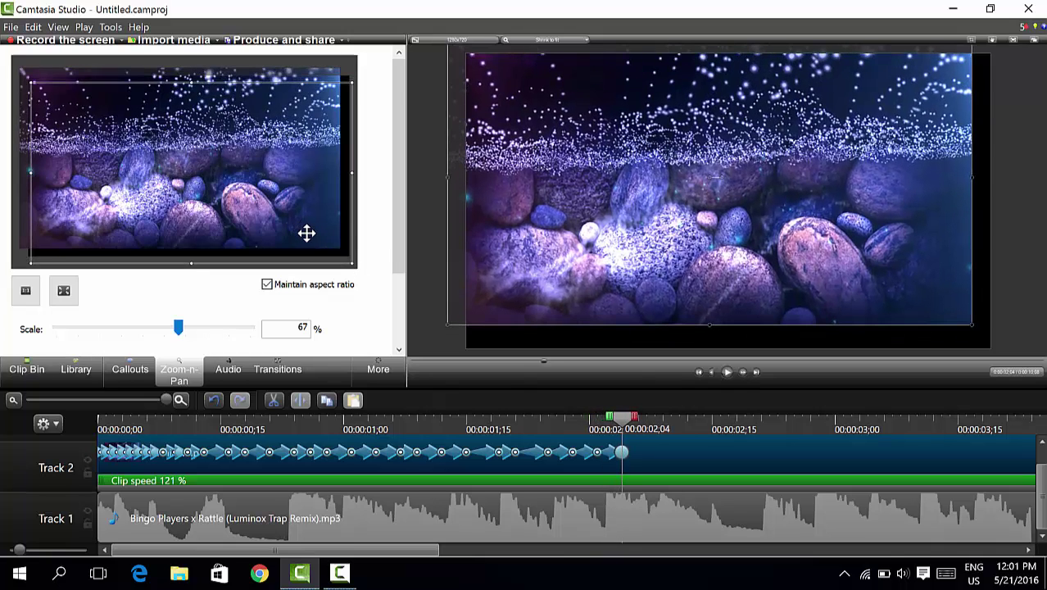
Continue shake keyframes from 2;07 to 2;14, shrinking the framing to 66% at 2;07.
click(743, 373)
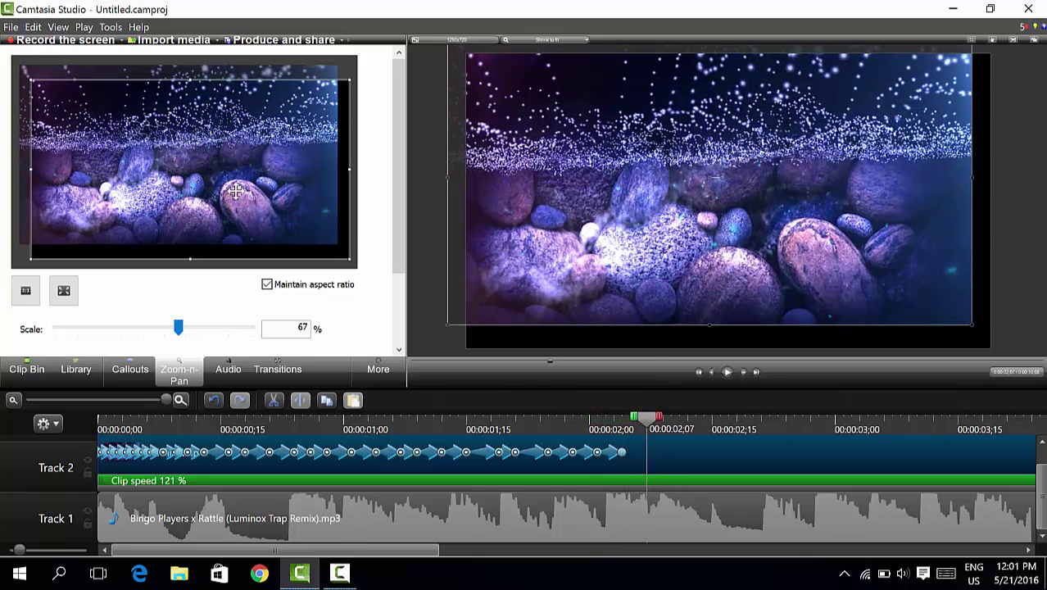
drag(348, 79, 357, 70)
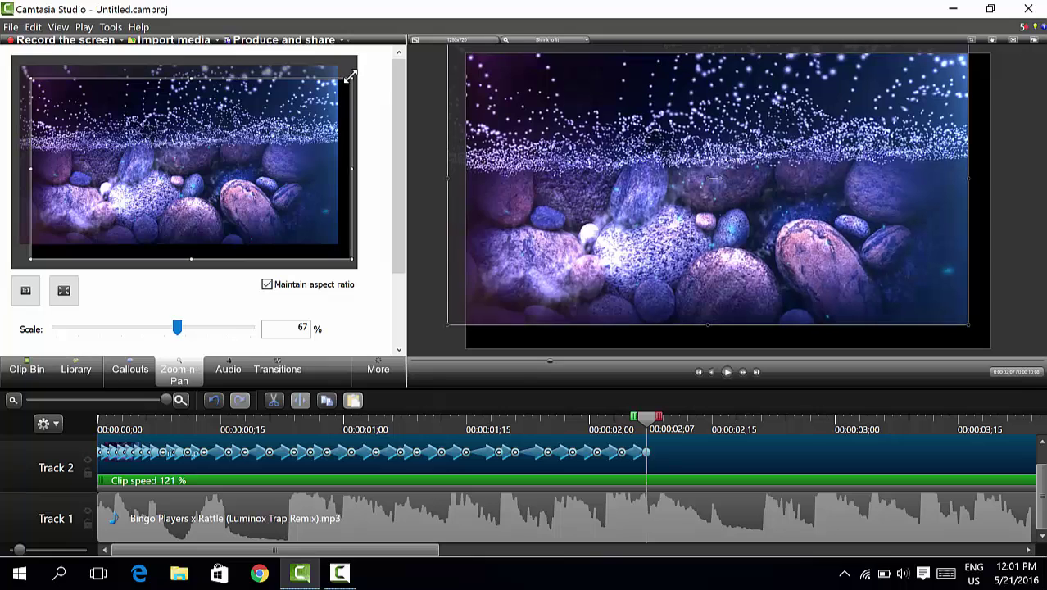
drag(255, 135, 248, 138)
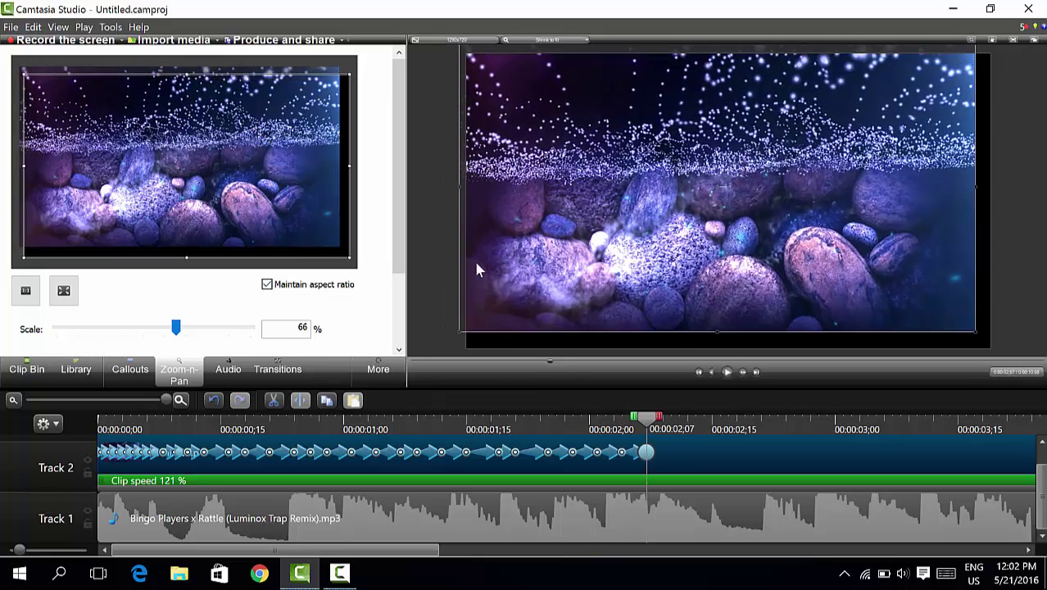
click(743, 372)
drag(505, 301, 525, 301)
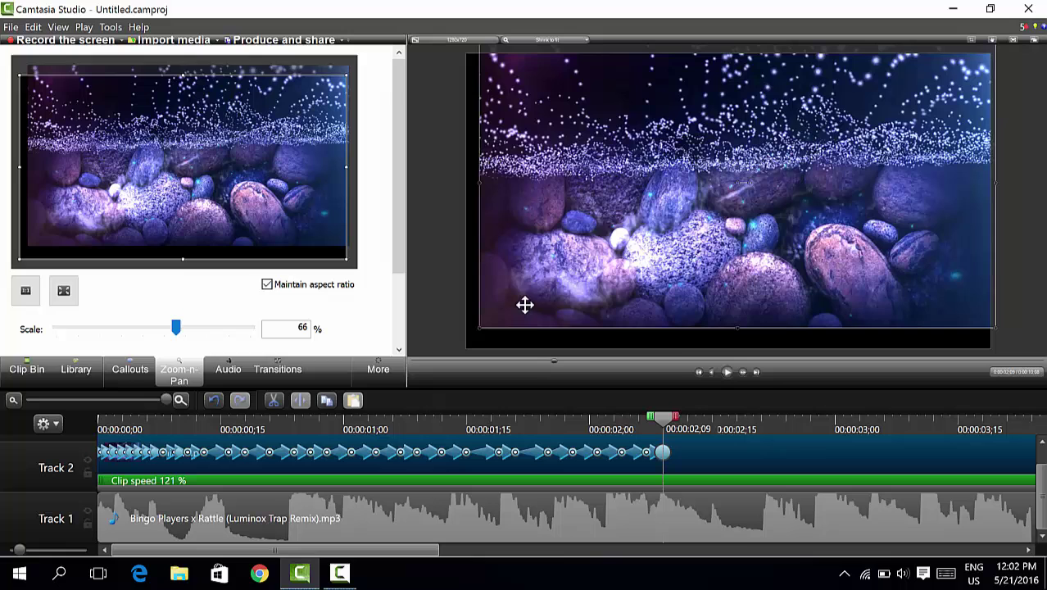
click(742, 373)
double_click(743, 373)
drag(168, 174, 181, 185)
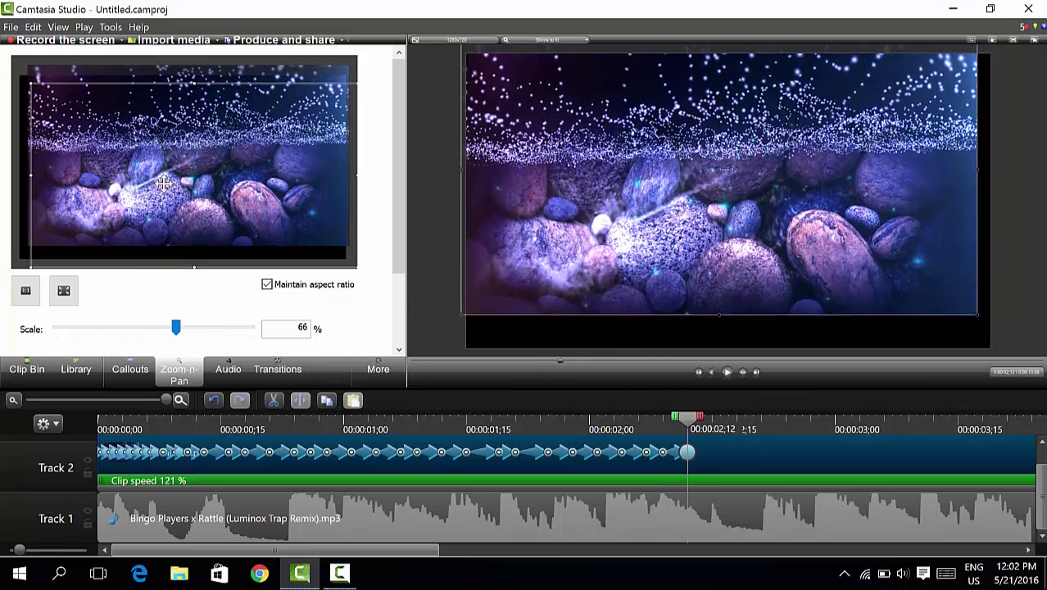
double_click(743, 373)
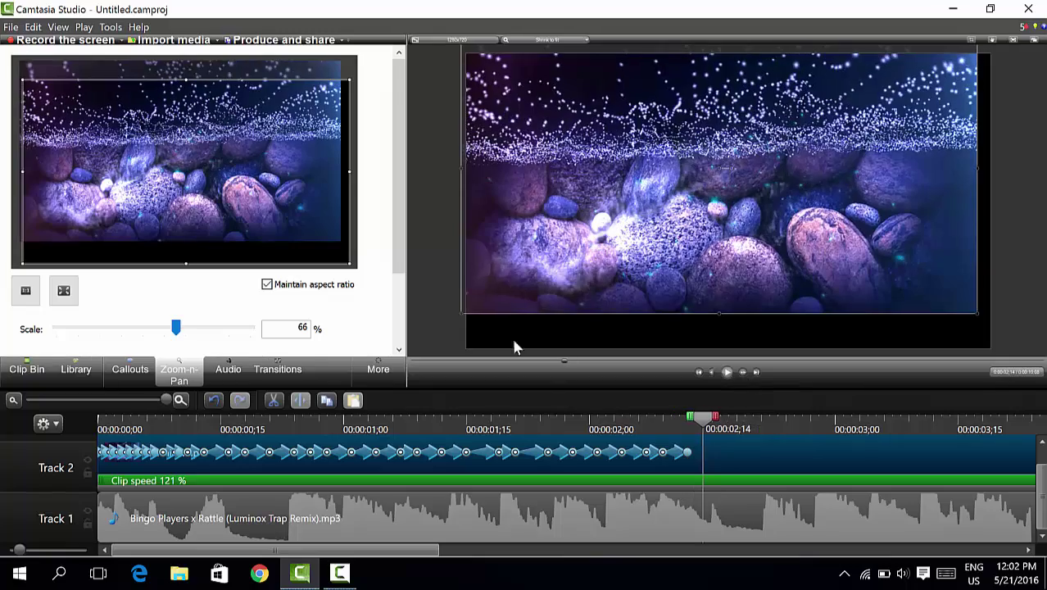
drag(234, 215, 237, 205)
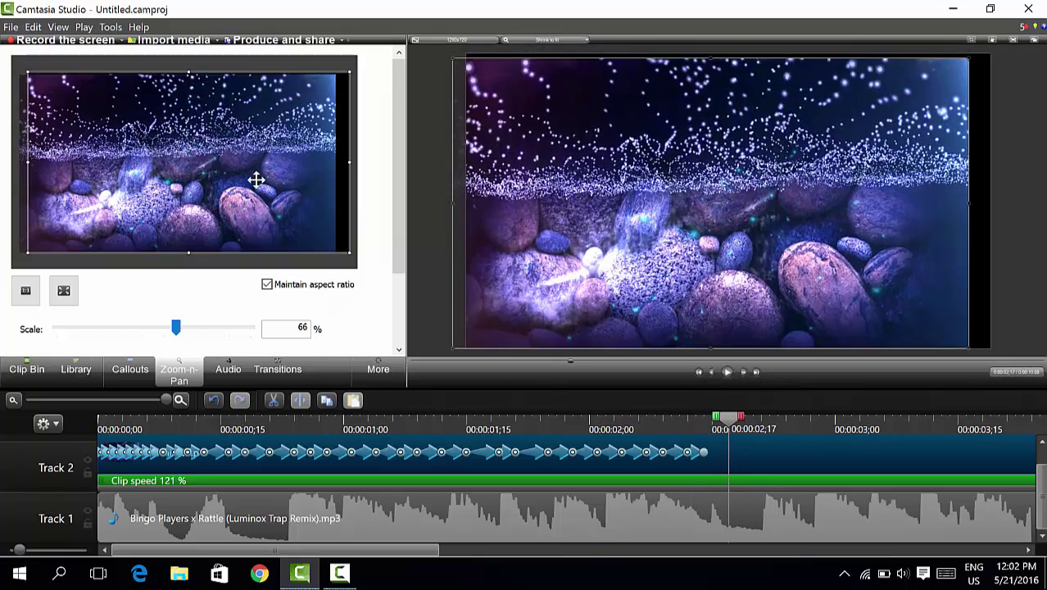
Preview the shake, then reset the zoom to full frame where the footage looks rotated.
click(726, 372)
click(726, 372)
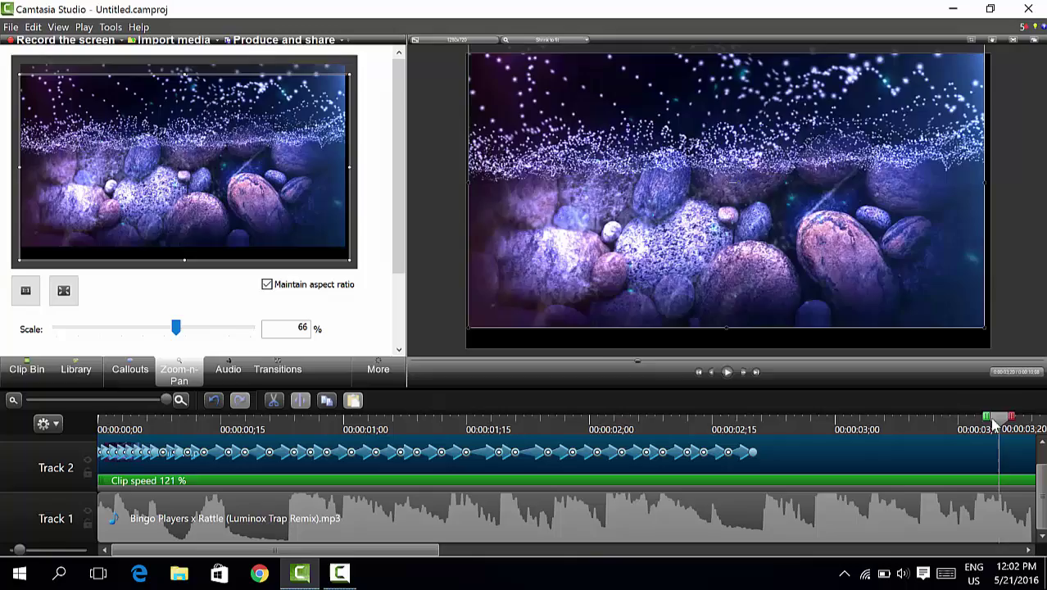
click(727, 372)
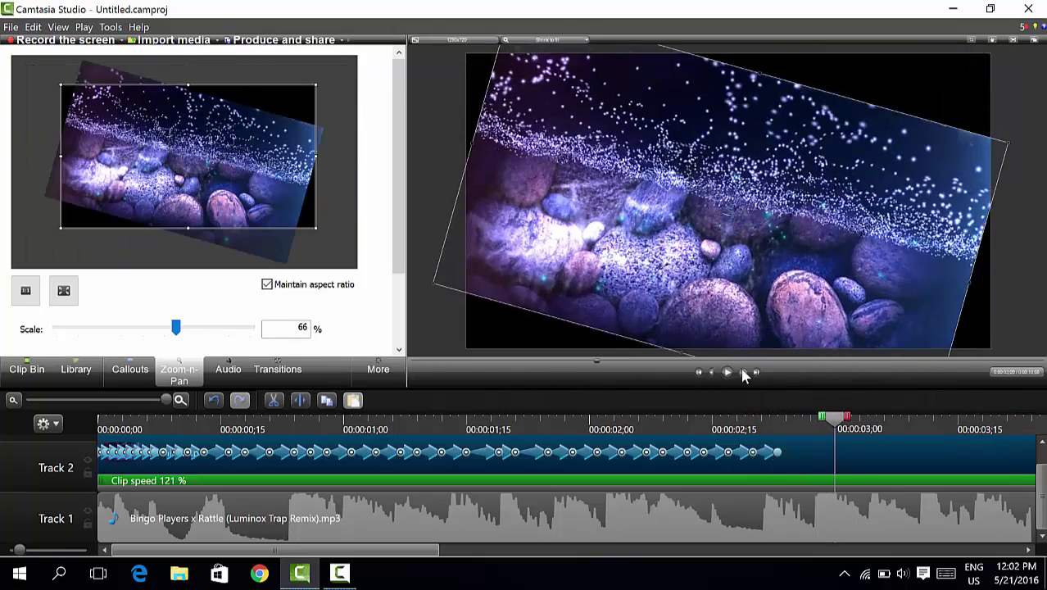
click(64, 291)
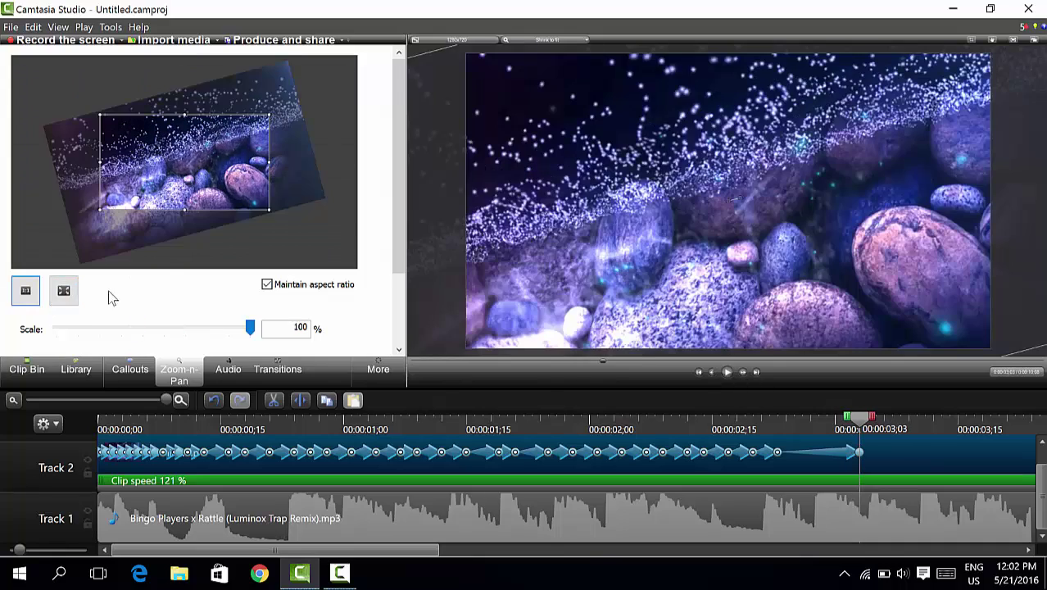
click(71, 290)
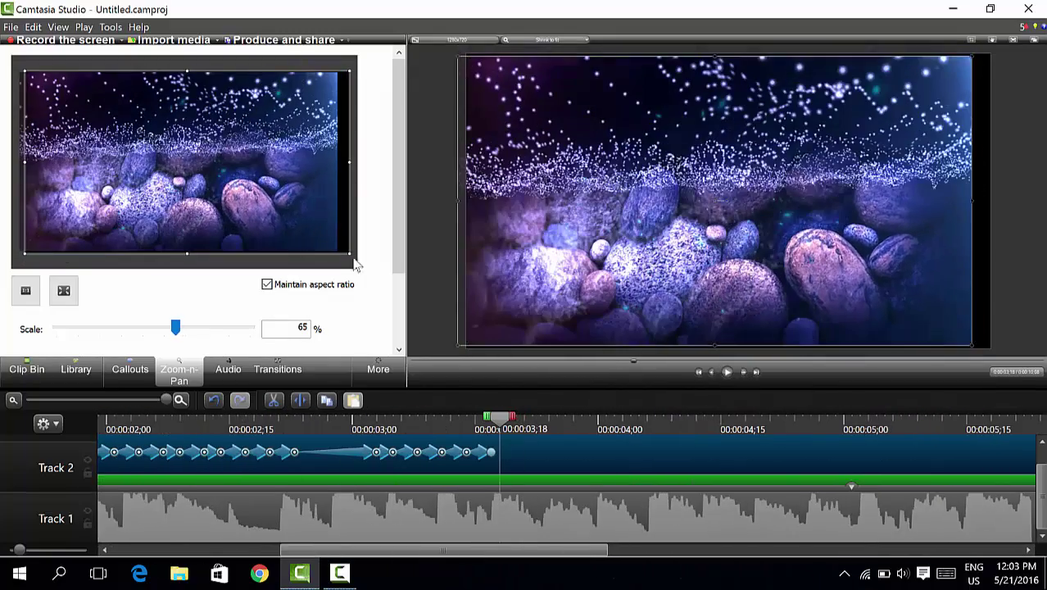
Add shake keyframes from 3;21 through about 4;13, enlarging and moving the zoomed framing.
click(743, 371)
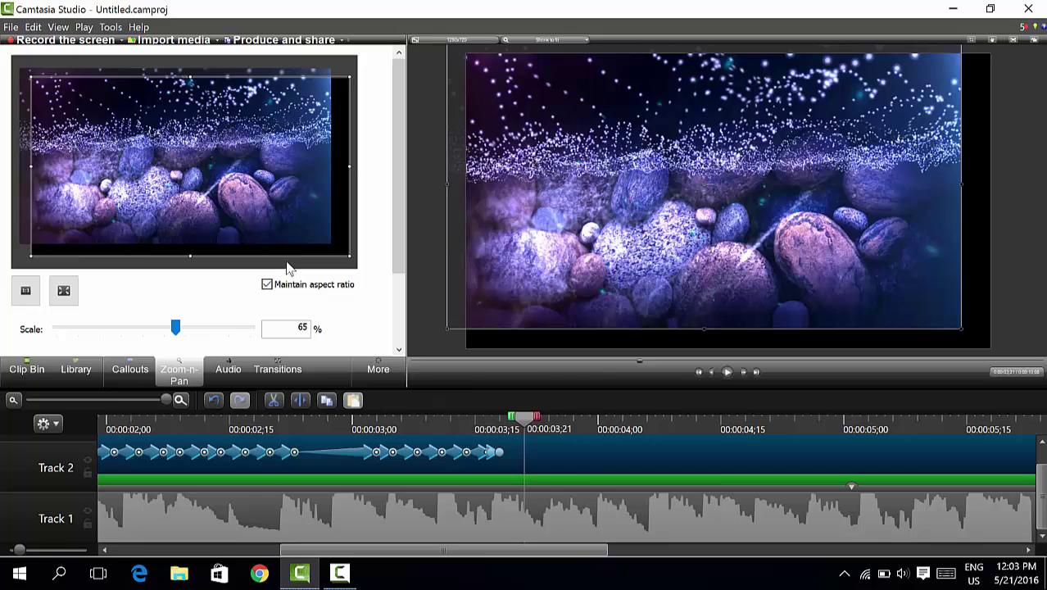
drag(287, 268, 275, 243)
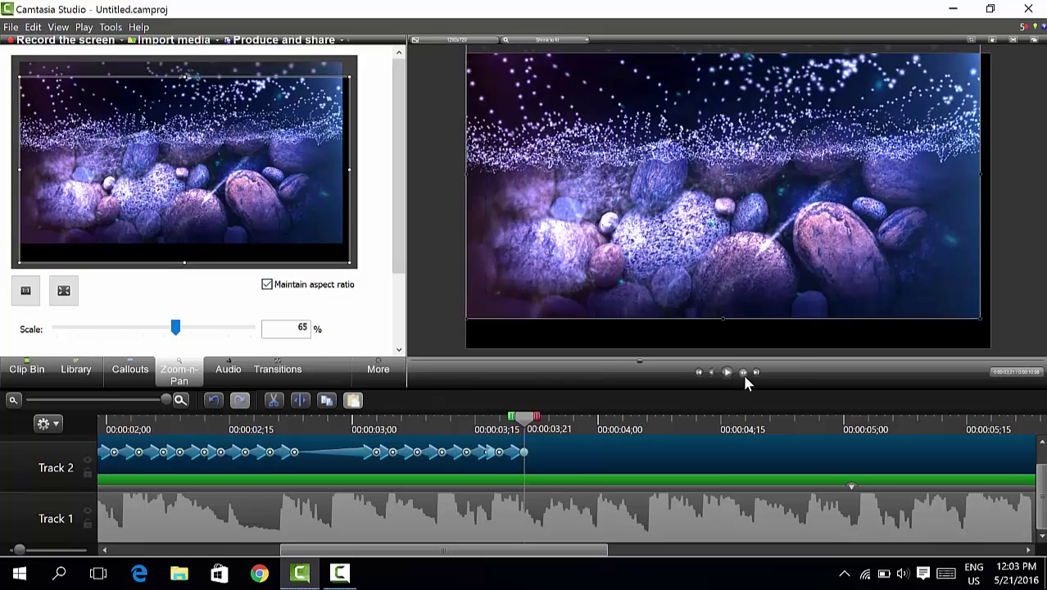
click(743, 371)
click(743, 371)
drag(284, 205, 286, 195)
click(743, 371)
click(743, 371)
click(743, 371)
click(743, 371)
click(743, 371)
Continue small zoom-framing jolts every few frames to just past 6;00.
click(743, 371)
click(743, 371)
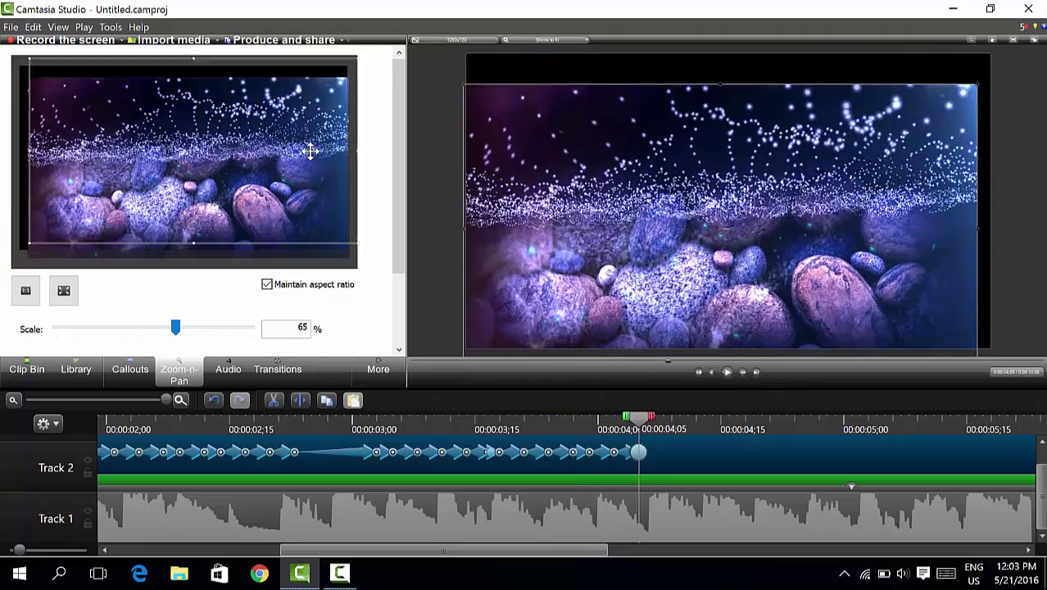
drag(283, 258, 276, 236)
click(743, 371)
click(743, 371)
click(743, 371)
drag(187, 227, 285, 175)
click(742, 371)
click(743, 371)
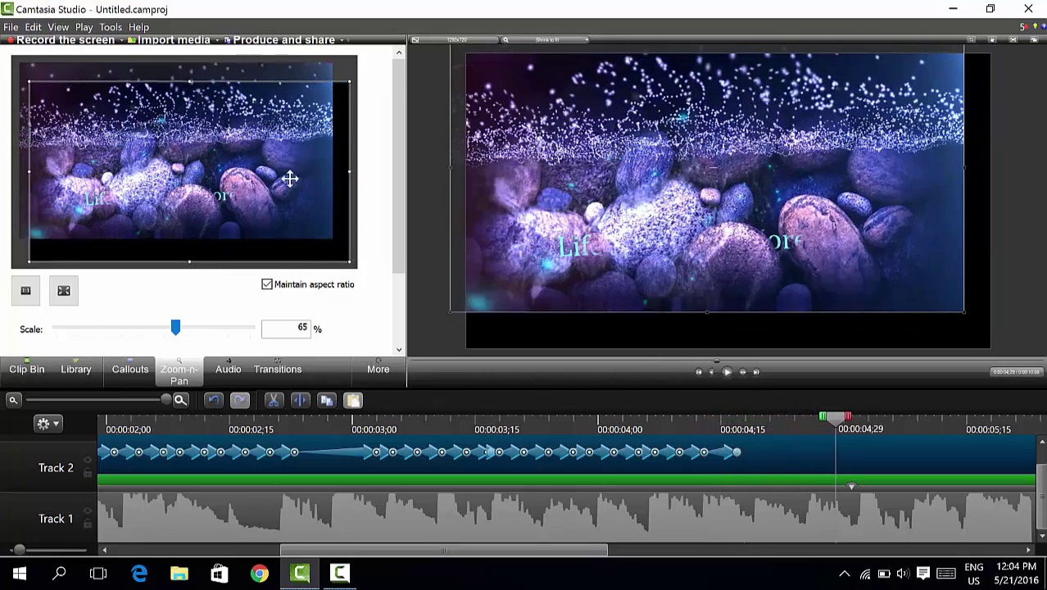
click(743, 371)
drag(635, 331, 631, 323)
click(743, 372)
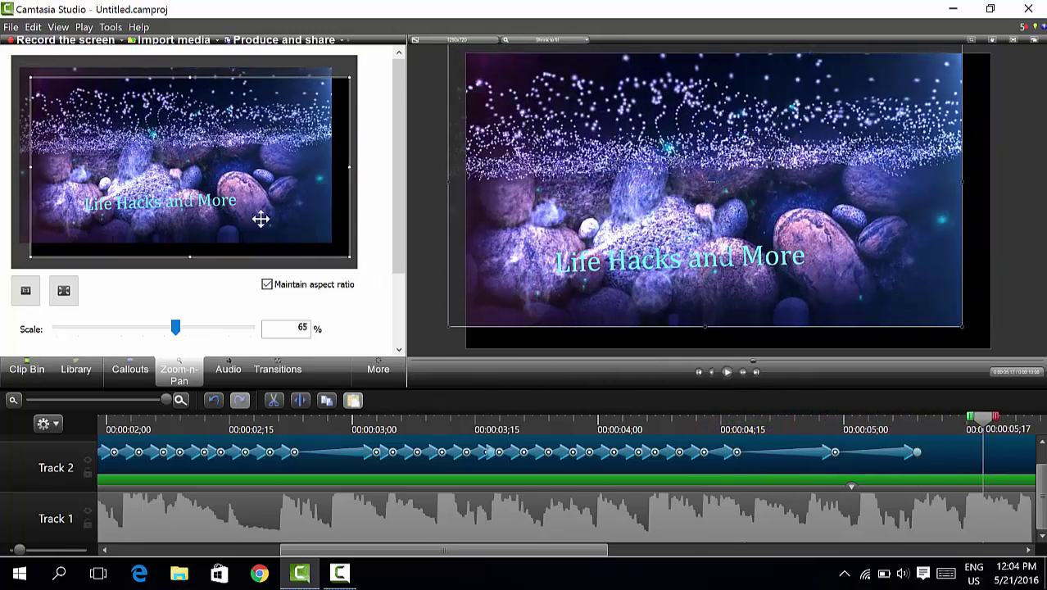
drag(260, 219, 275, 200)
click(743, 371)
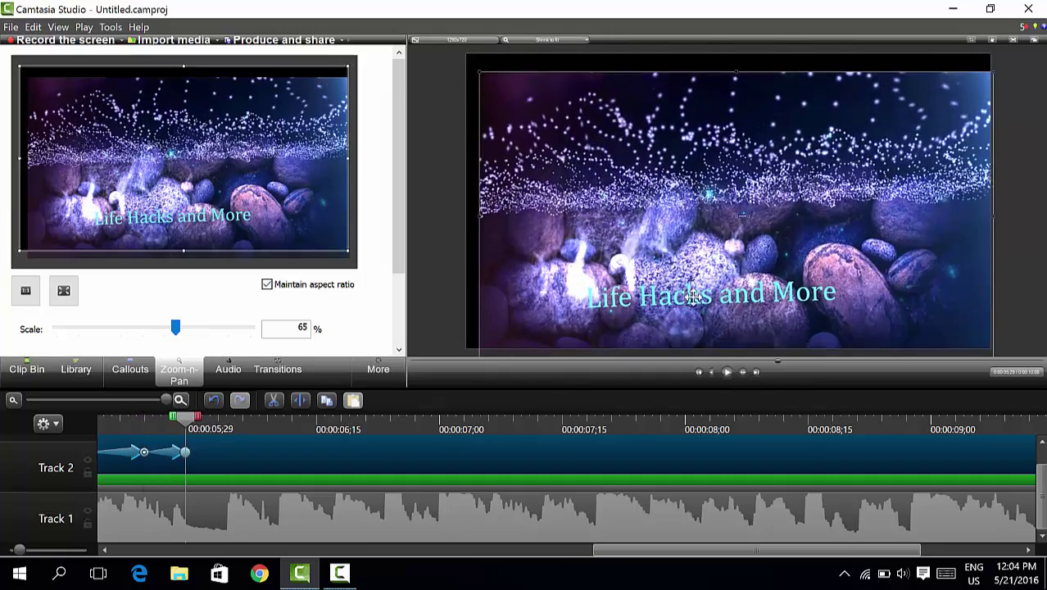
click(743, 371)
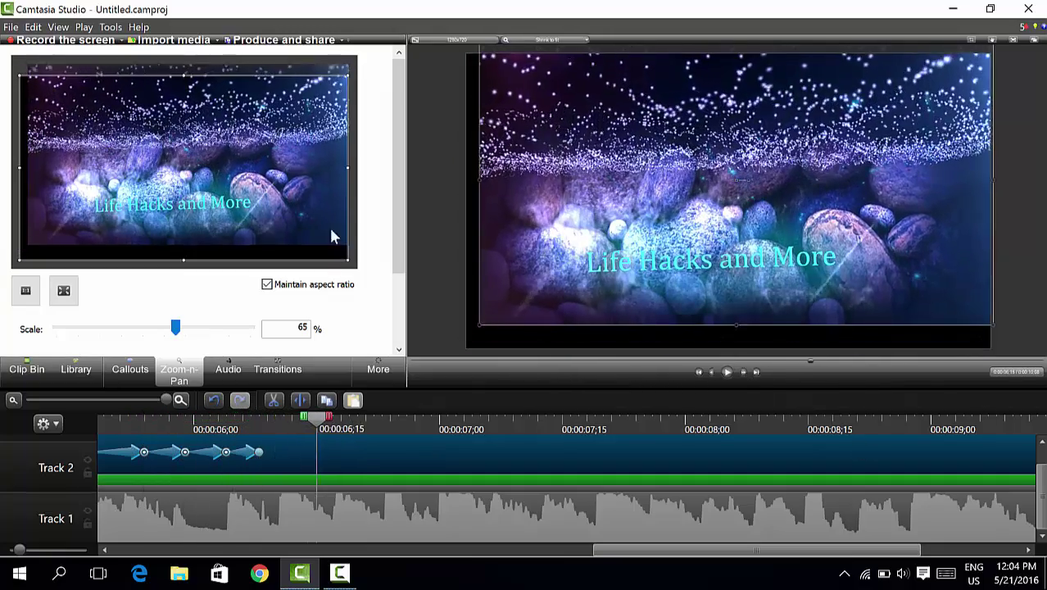
drag(334, 234, 330, 229)
click(743, 372)
mouse_move(282, 205)
mouse_down()
mouse_move(291, 195)
mouse_move(277, 195)
mouse_up()
Add the final rapid jolts up to about 8.4 seconds, then return to the last keyframe.
click(743, 372)
click(745, 372)
click(743, 372)
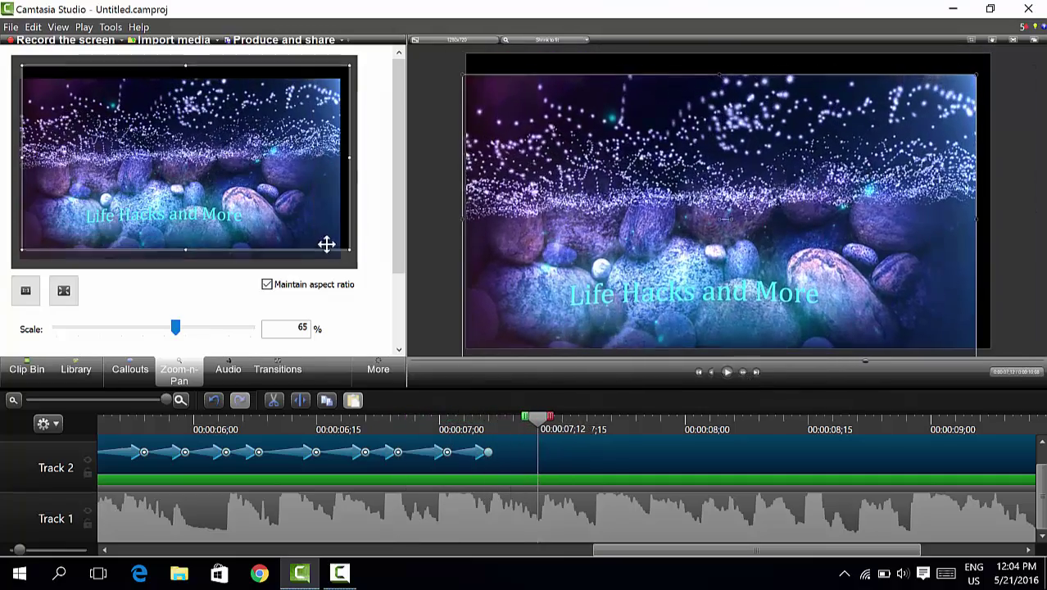
drag(328, 243, 324, 239)
click(744, 372)
drag(282, 201, 279, 197)
drag(204, 238, 199, 234)
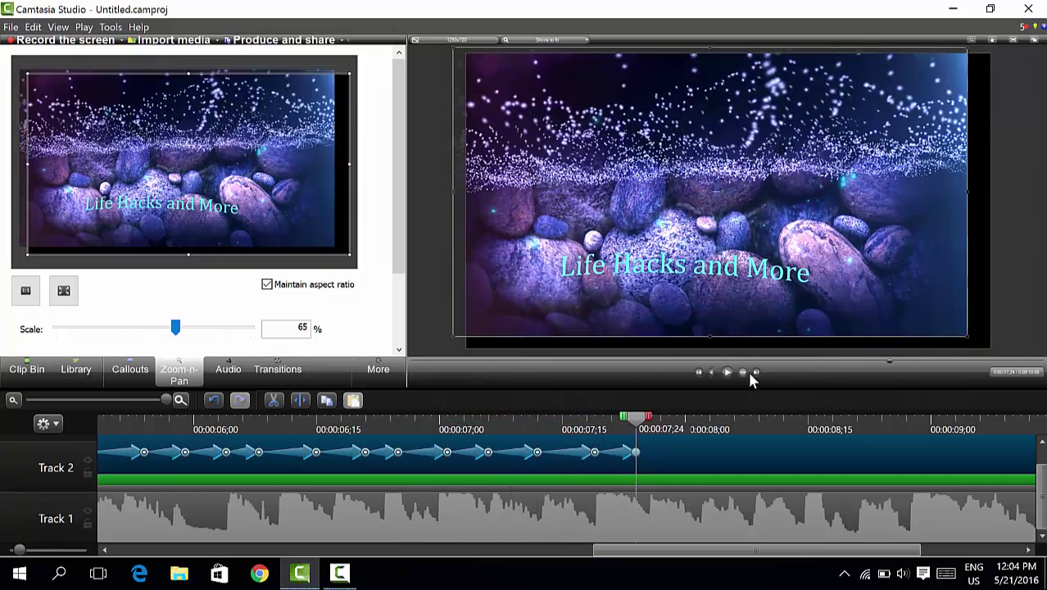
click(744, 372)
drag(250, 206, 246, 203)
click(744, 372)
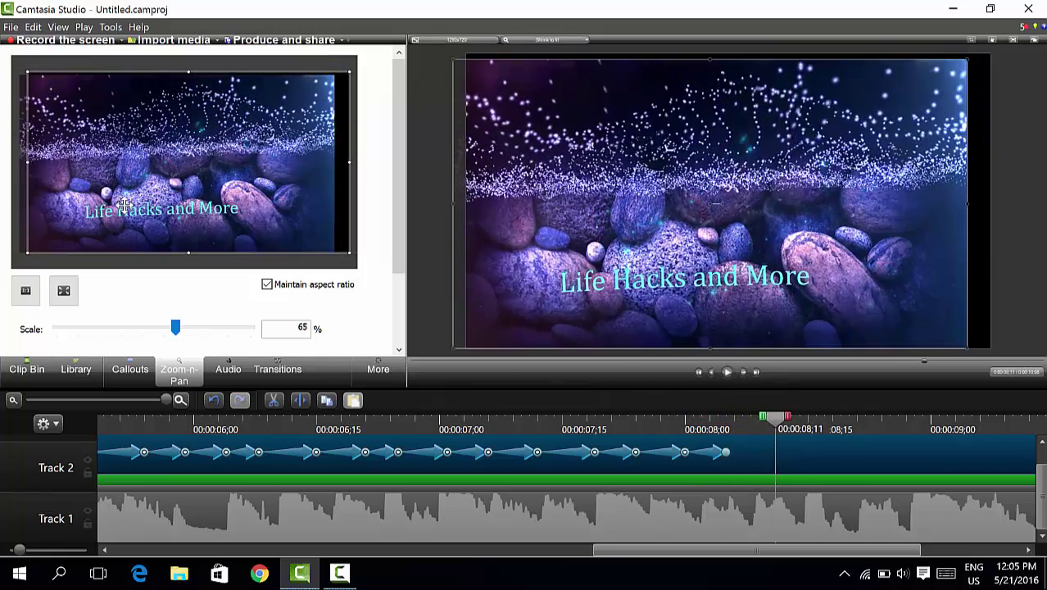
click(742, 372)
drag(625, 419, 496, 420)
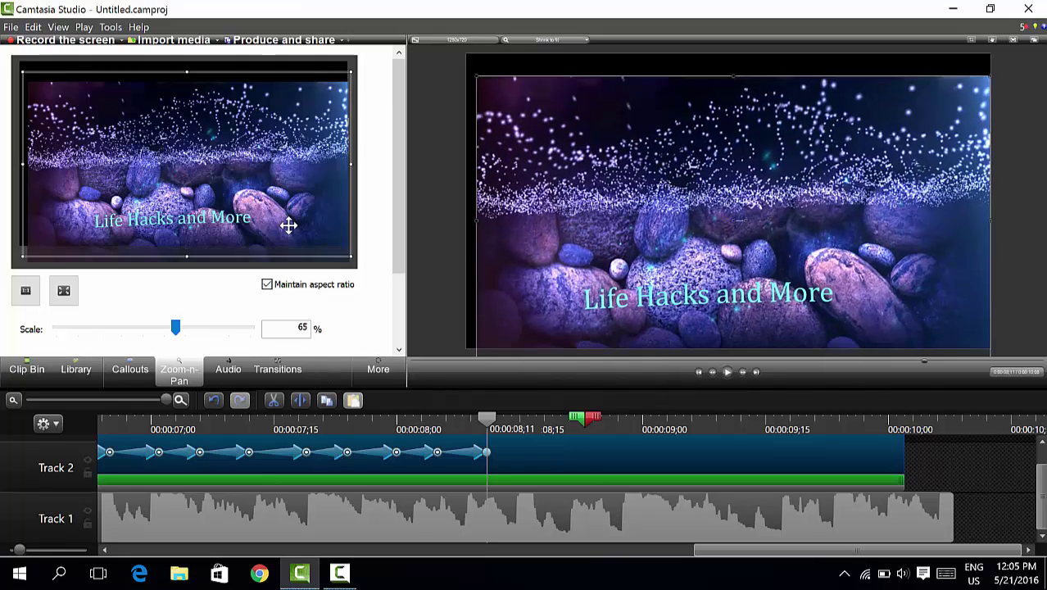
Add more shake keyframes with small shifting and rescaling nudges of the zoom framing.
drag(281, 213, 294, 231)
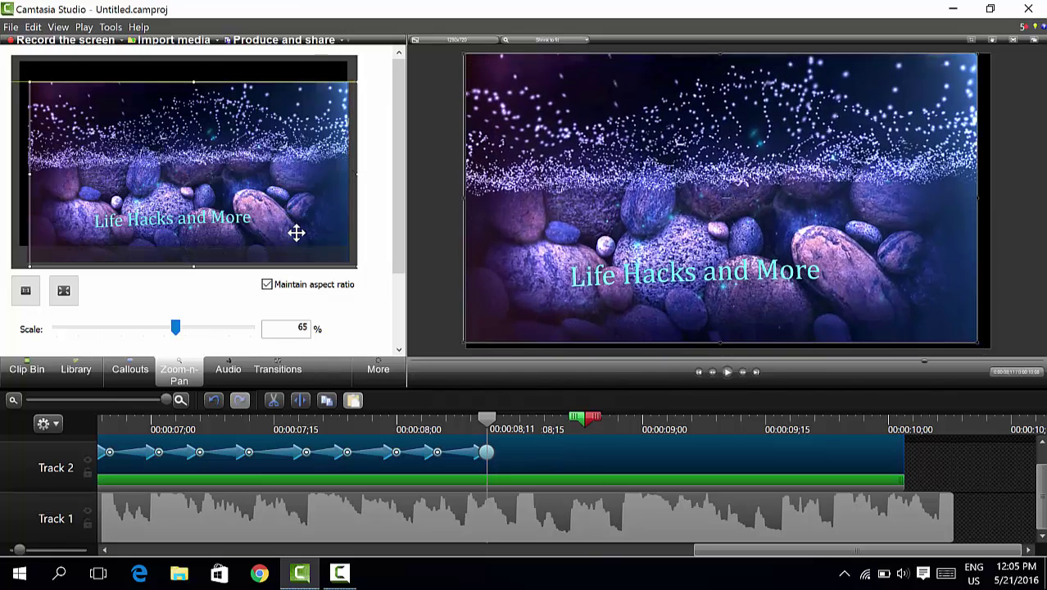
click(742, 372)
click(742, 371)
drag(306, 232, 273, 238)
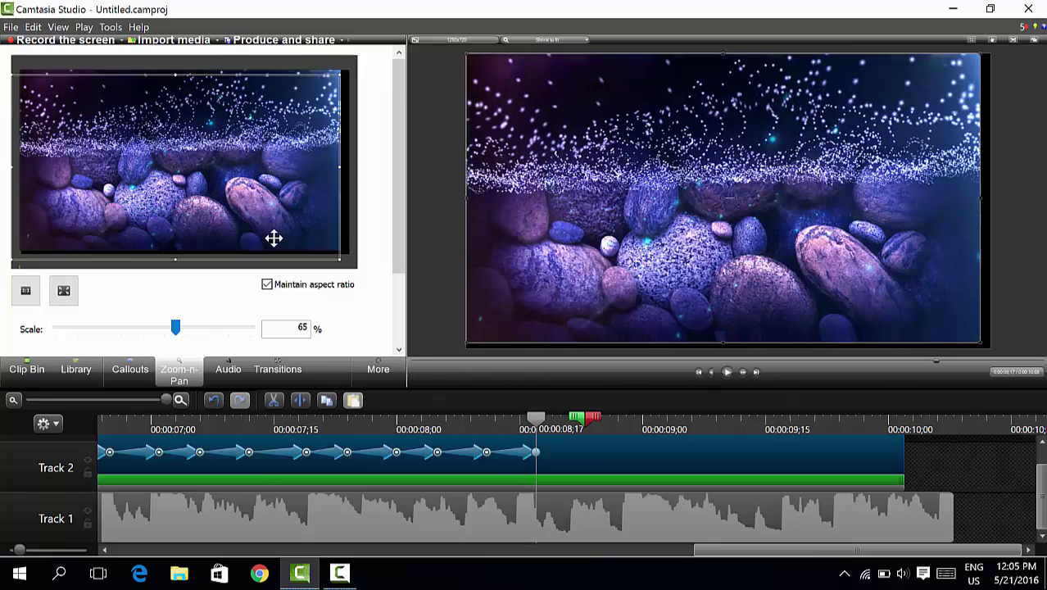
click(744, 372)
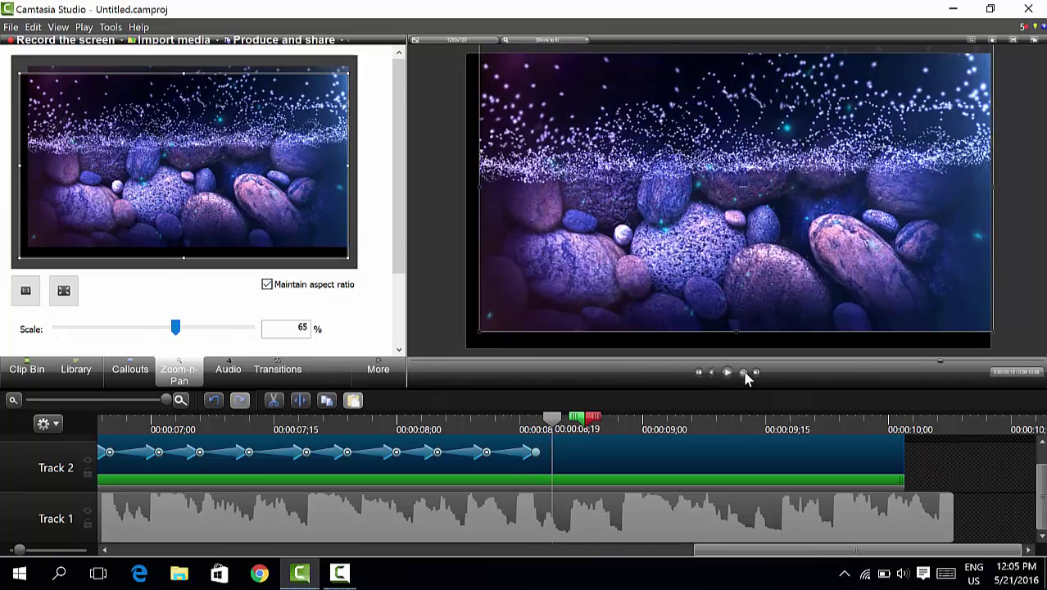
drag(276, 187, 297, 167)
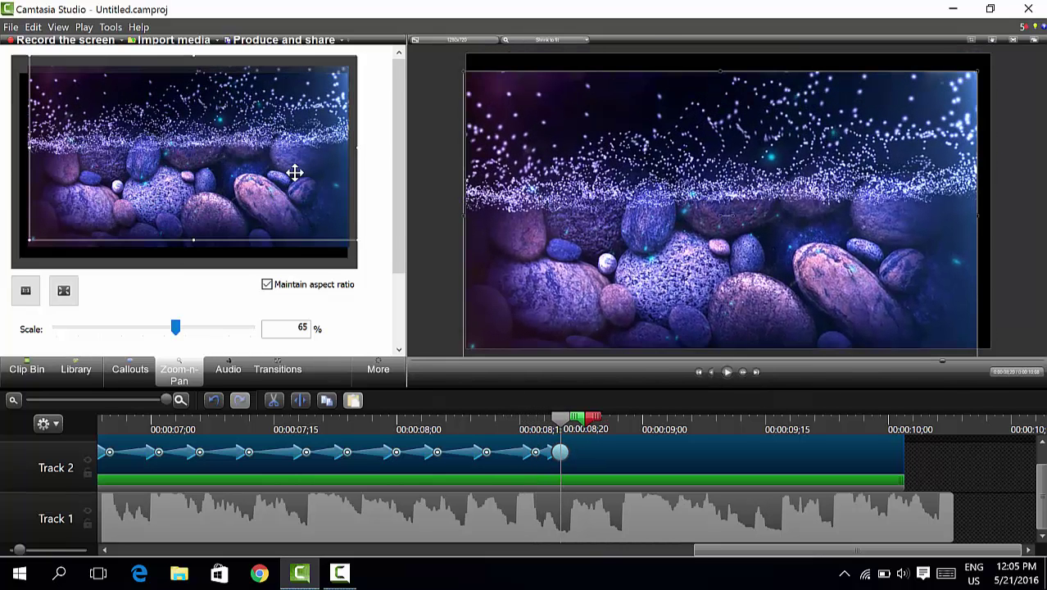
click(742, 372)
click(743, 372)
drag(176, 181, 175, 188)
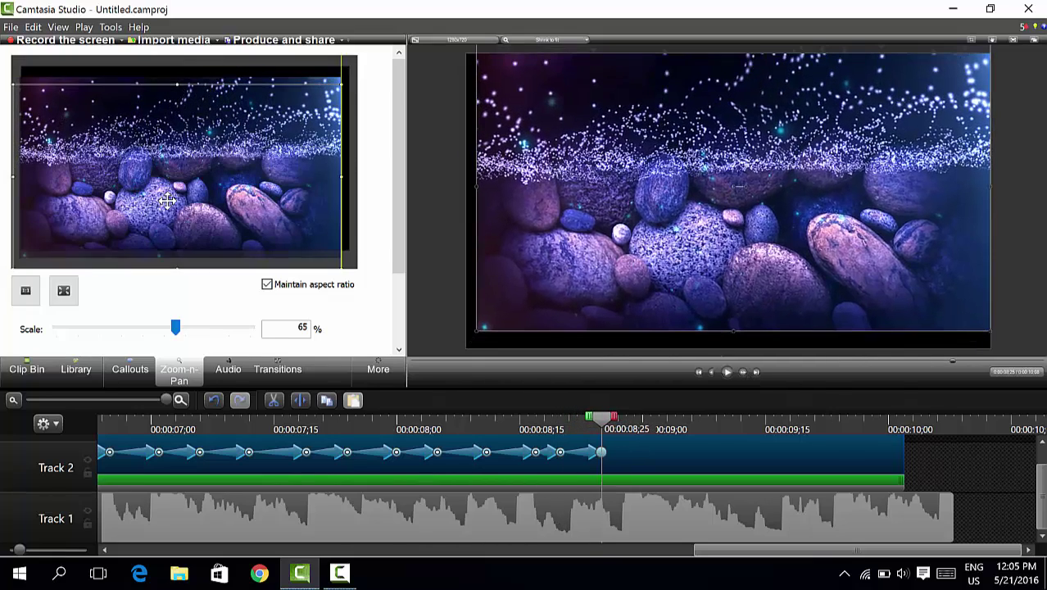
click(742, 372)
click(742, 372)
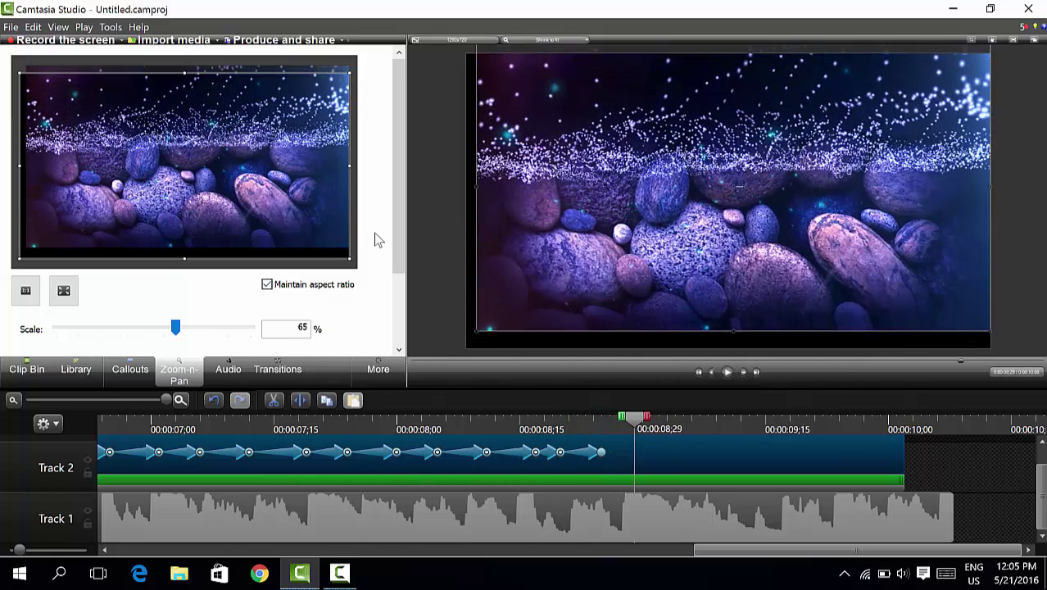
drag(335, 215, 310, 216)
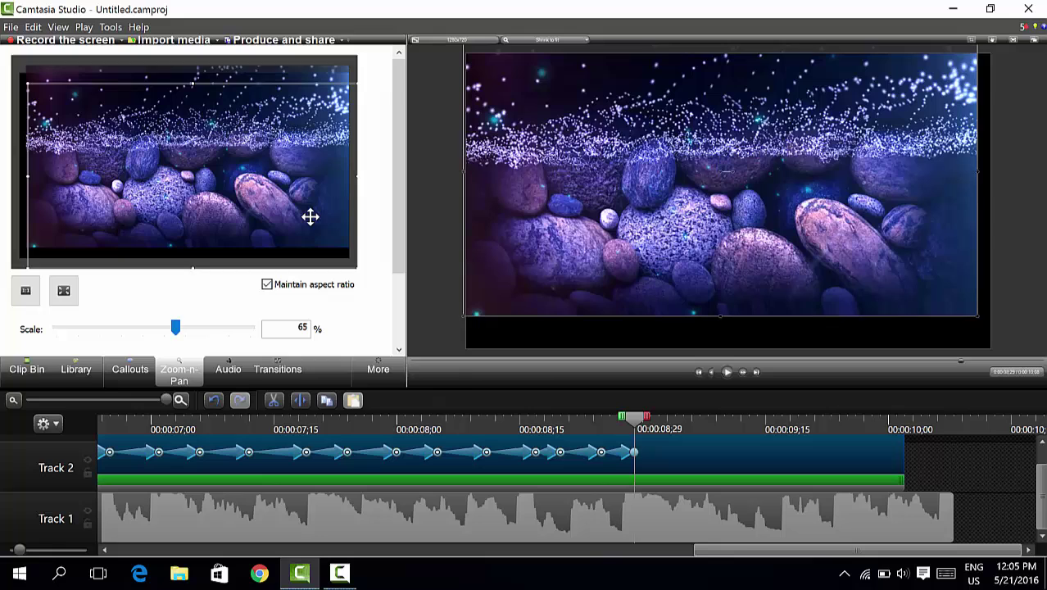
Add the last shake keyframes up to 9;19, then move the playhead past the clip's end.
click(742, 372)
click(742, 372)
click(742, 372)
click(742, 371)
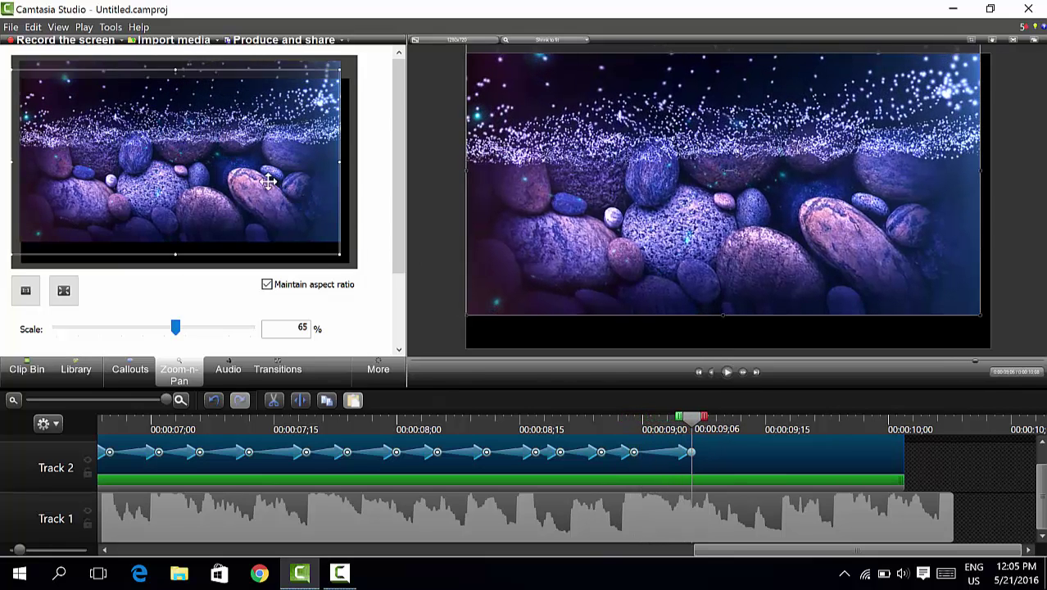
drag(271, 178, 269, 170)
click(742, 372)
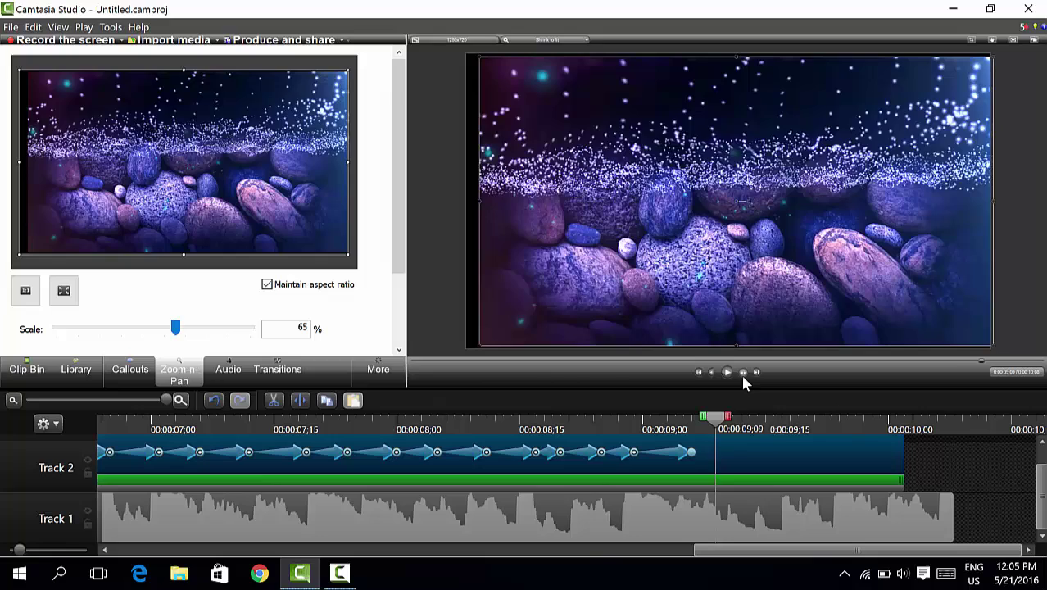
click(742, 372)
click(742, 372)
click(742, 372)
drag(296, 233, 297, 239)
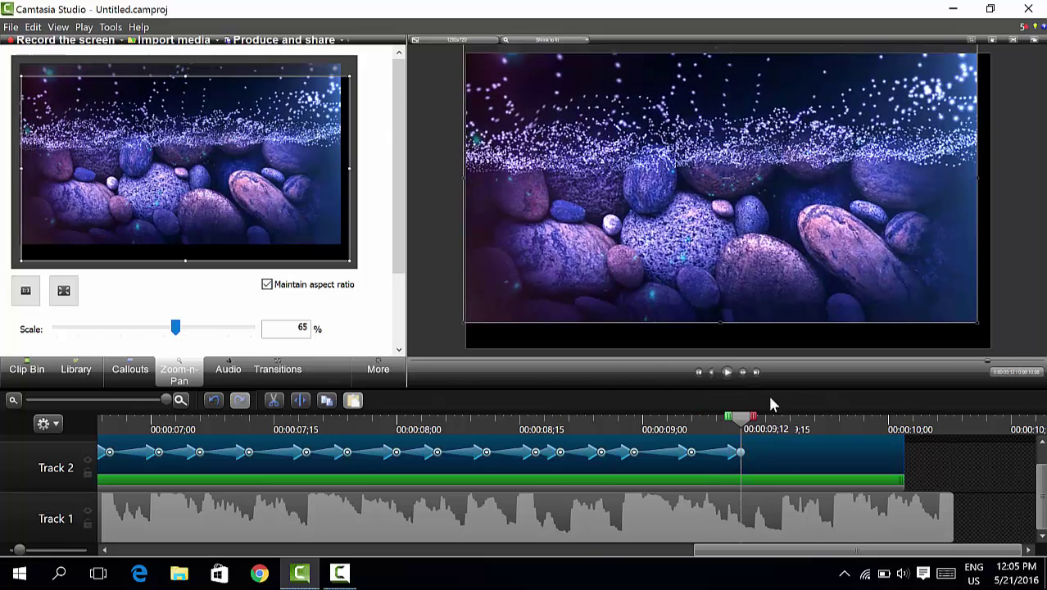
click(742, 372)
double_click(742, 372)
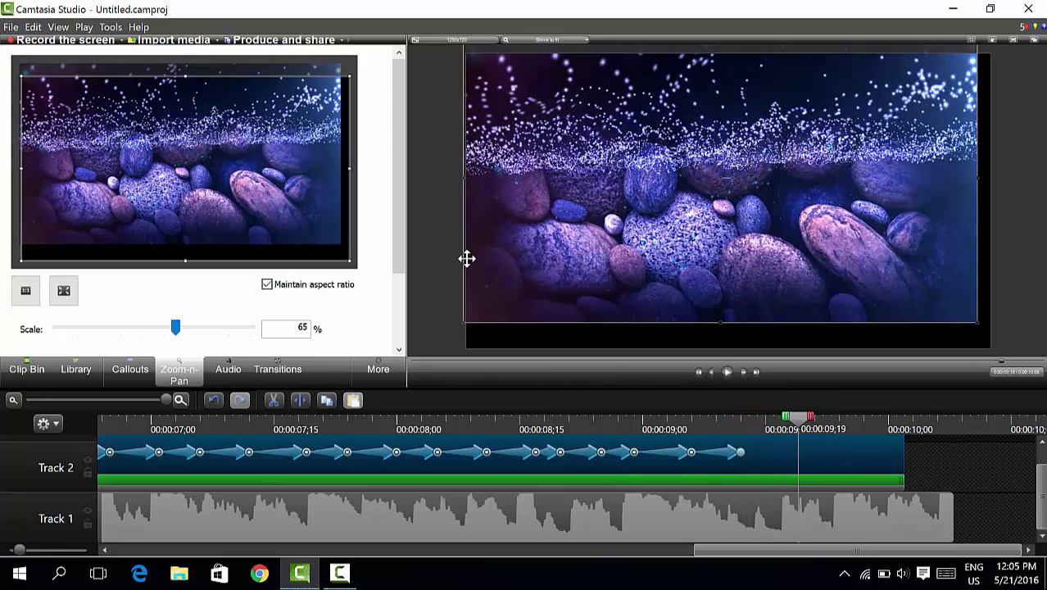
drag(314, 216, 321, 221)
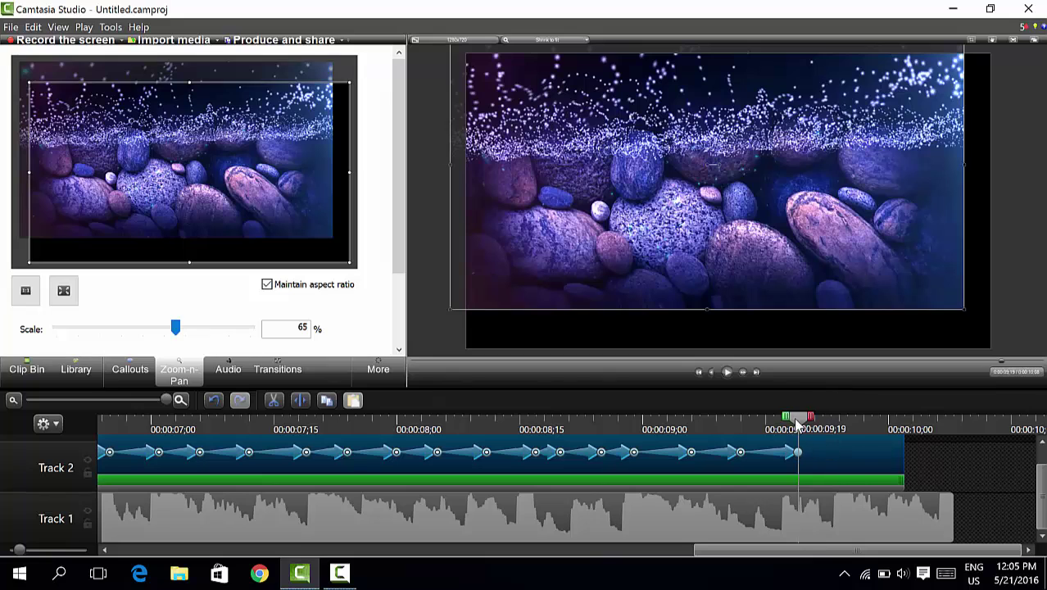
drag(798, 420, 905, 420)
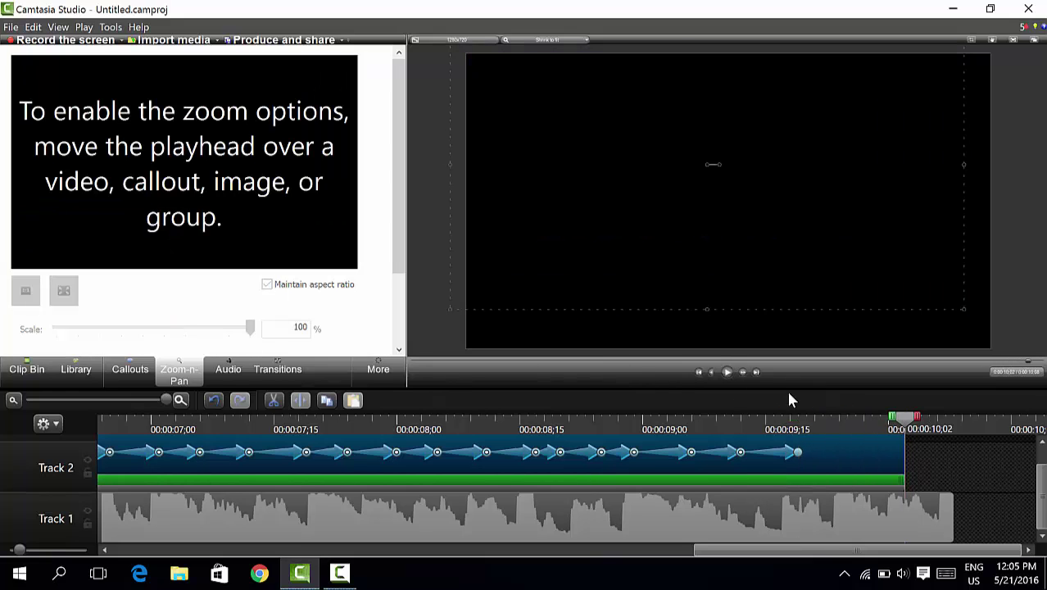
Add a closing full-frame 67% keyframe at 10;00 with Scale to fit, then rewind the playhead.
click(885, 421)
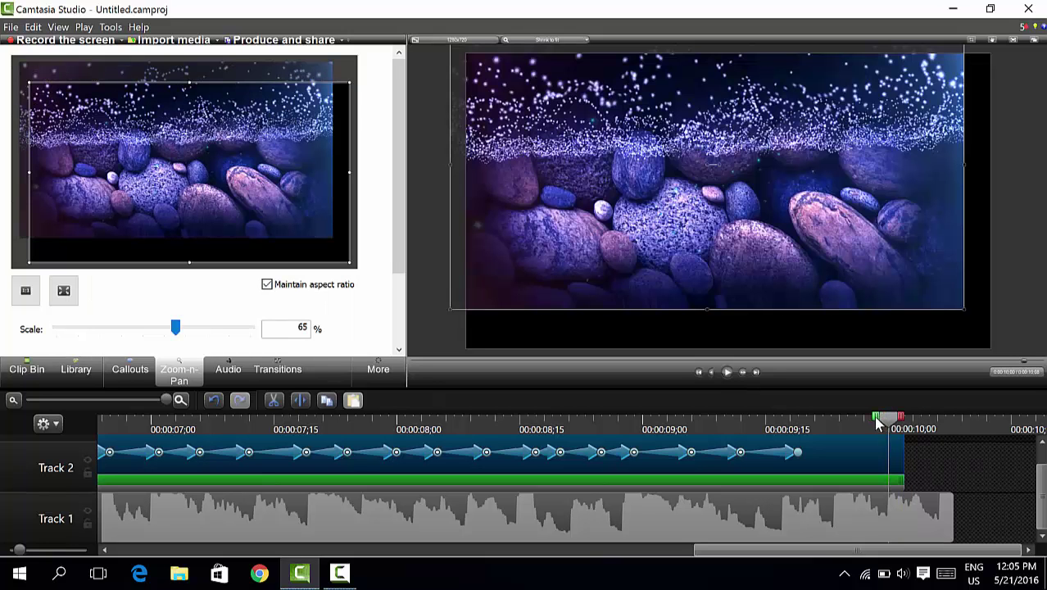
click(74, 297)
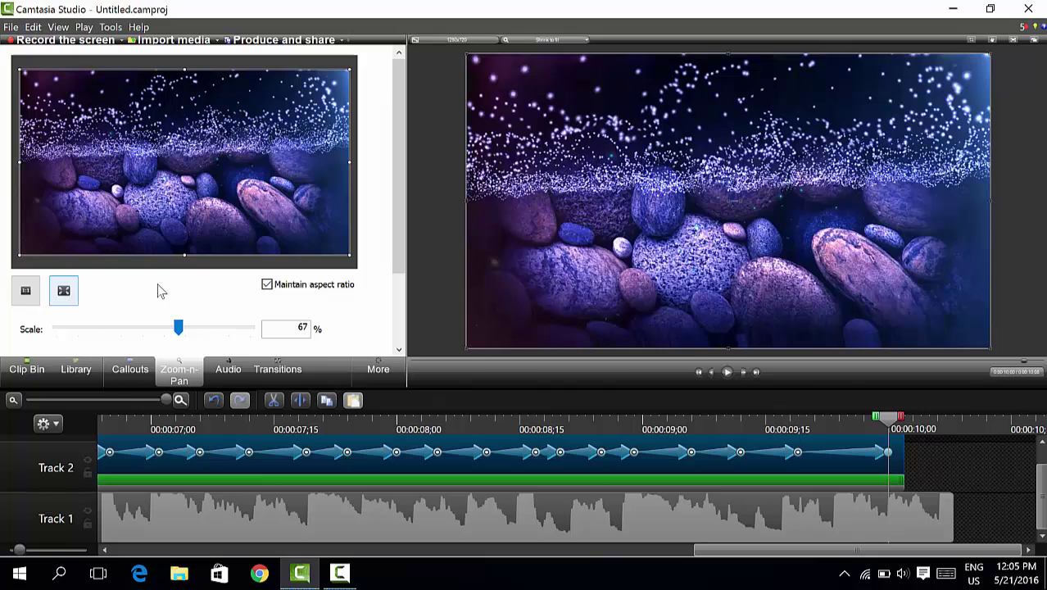
mouse_move(902, 420)
mouse_down()
mouse_move(161, 481)
mouse_move(76, 411)
mouse_up()
Adjust the timeline zoom, rewind to the intro's start, and play the preview.
mouse_move(167, 400)
mouse_down()
mouse_move(54, 400)
mouse_move(135, 400)
mouse_up()
click(181, 400)
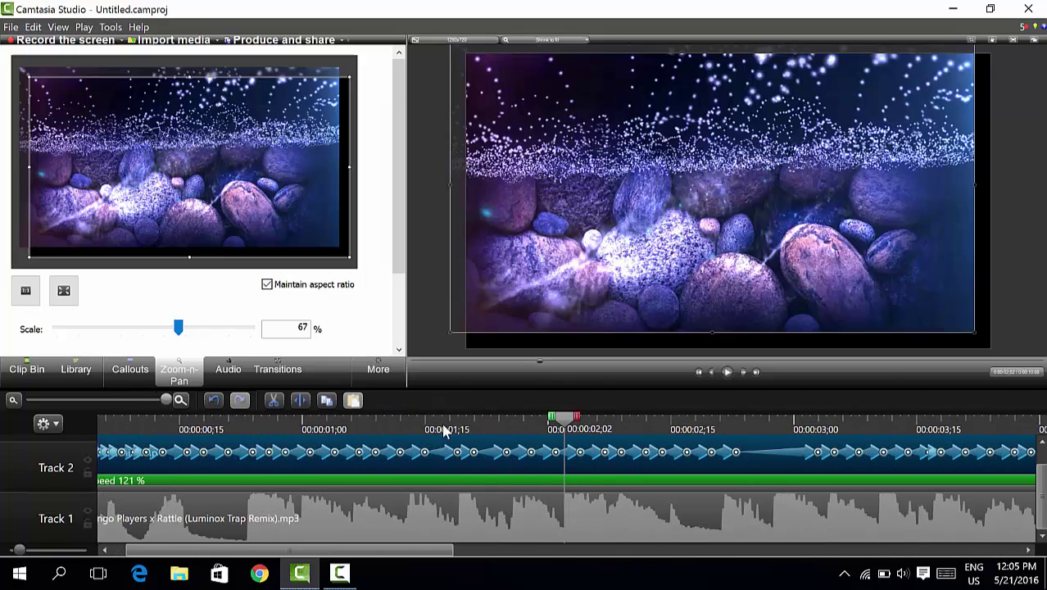
drag(530, 424, 87, 398)
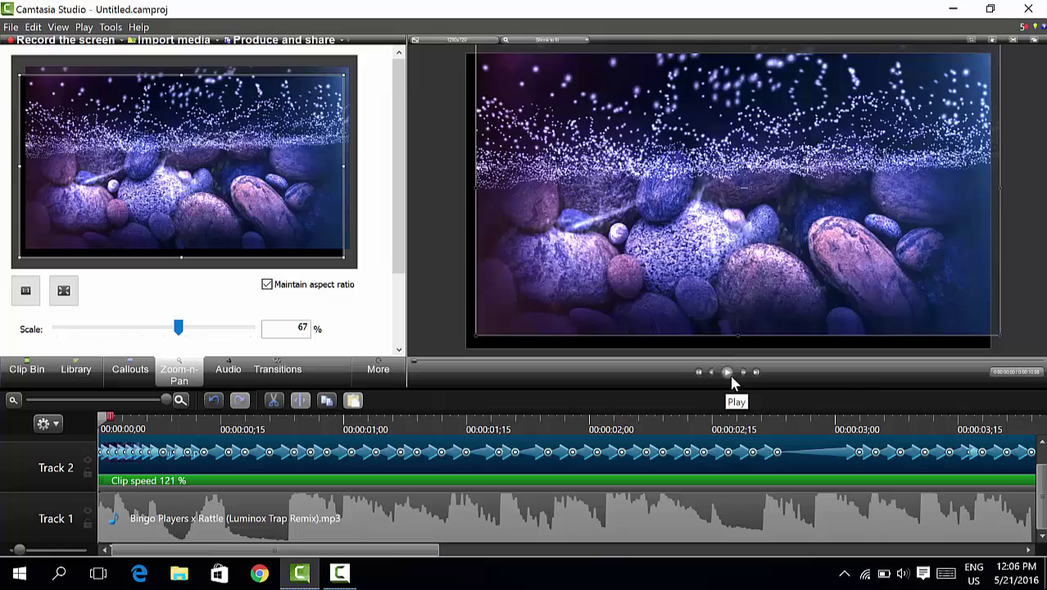
click(727, 374)
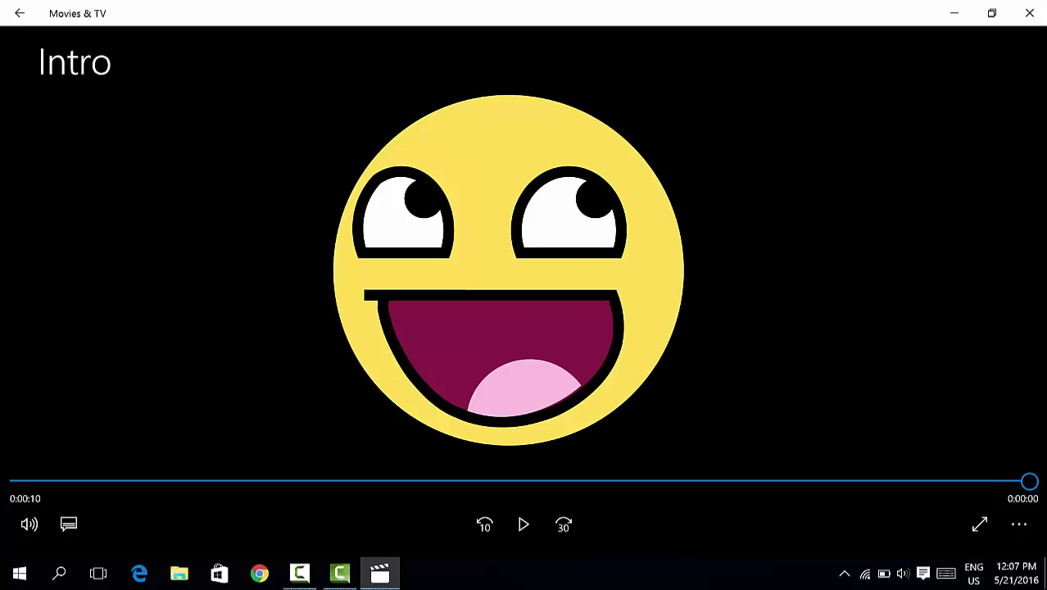
Close the Movies & TV player with Alt+F4 to get back to Camtasia.
key(alt+F4)
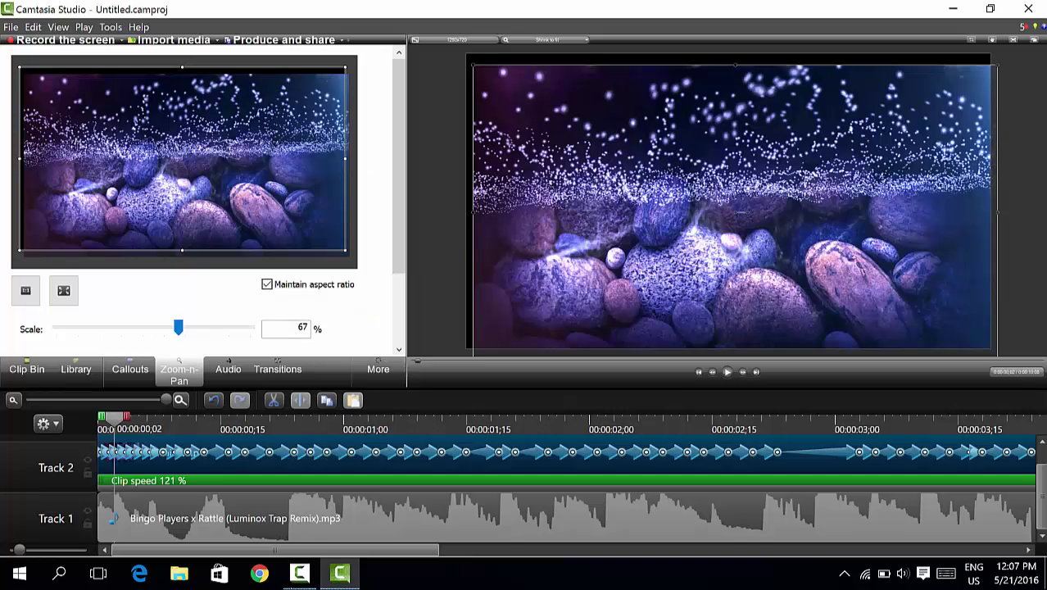